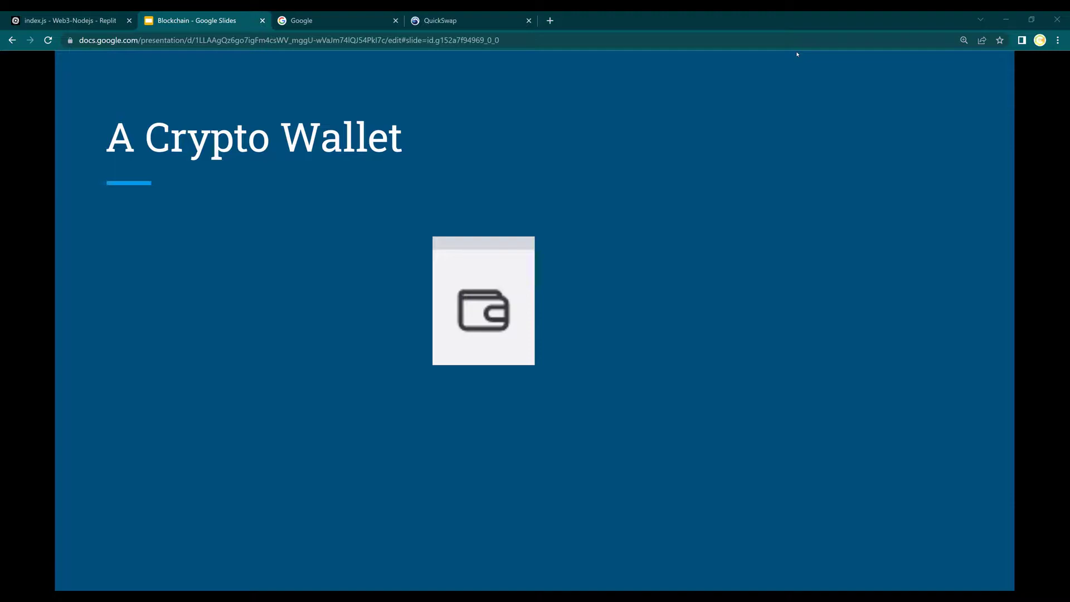
# Advance the A Crypto Wallet slide to reveal its definition and the Public Key and Private Key bullets
pyautogui.press('Right')
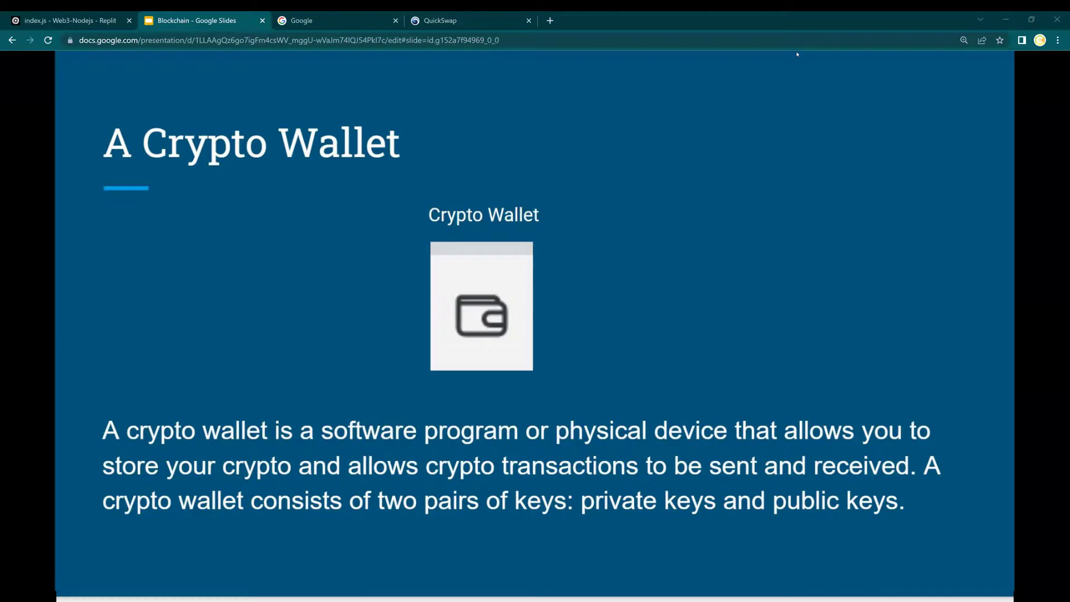
pyautogui.press('Right')
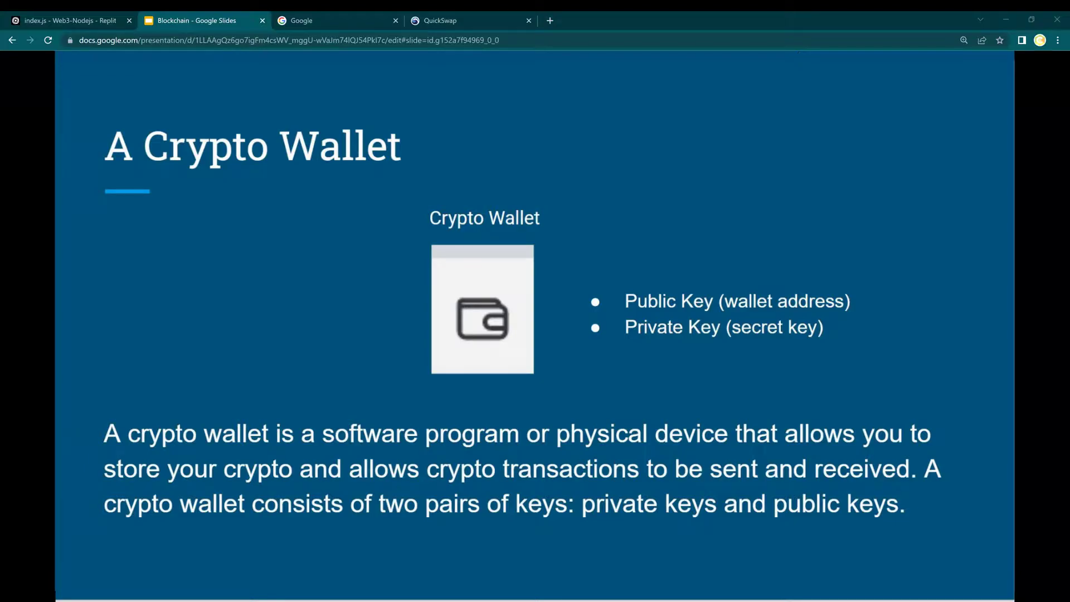
# Go to the next slide and play its animation of coins flowing through the wallet
pyautogui.click(697, 188)
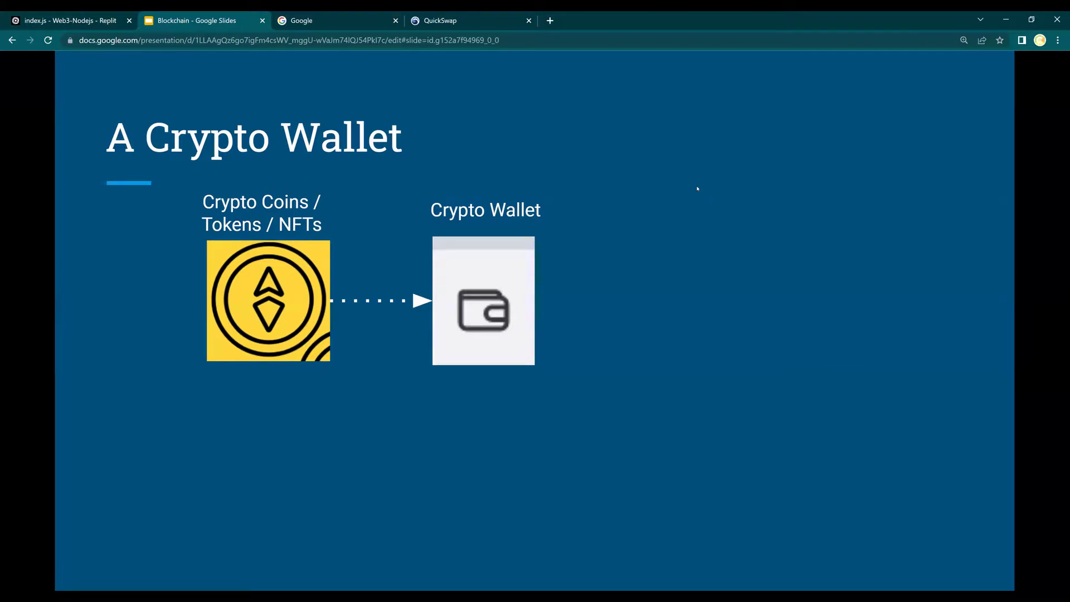
pyautogui.click(697, 188)
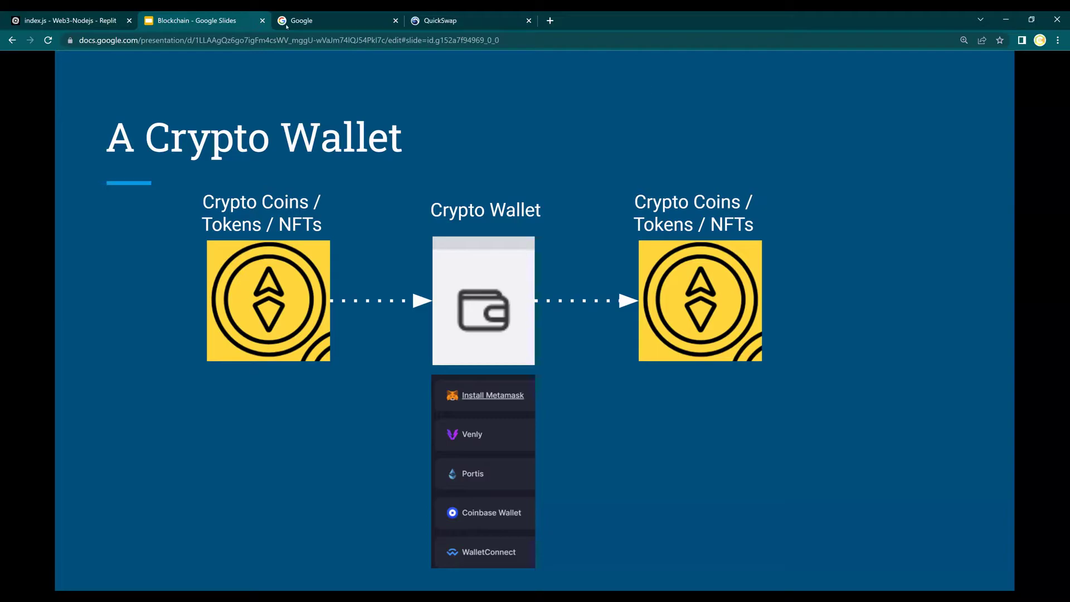
# Search Google for 'metamask wallet chrome extension' and open MetaMask's Chrome Web Store page
pyautogui.hotkey('ctrl', 'Tab')
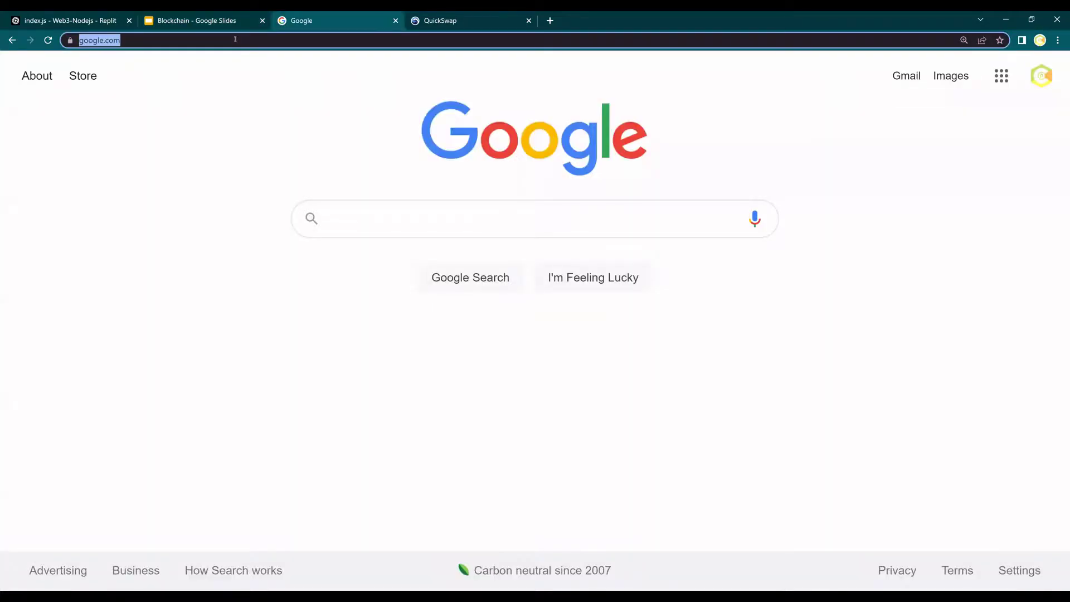
pyautogui.write('metamask wallet chrome extension')
pyautogui.press('Return')
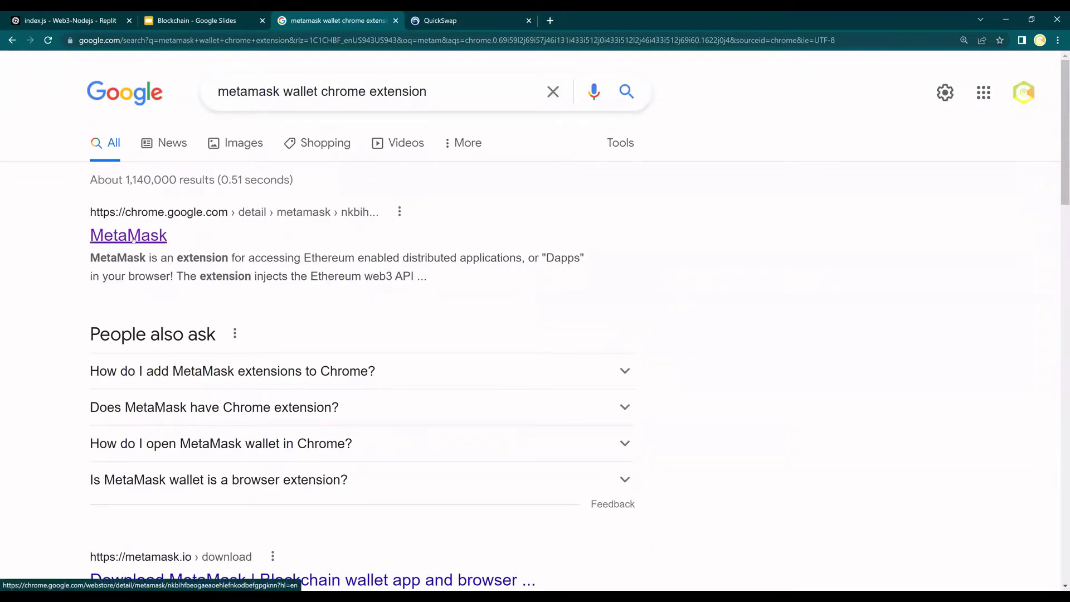
pyautogui.click(133, 237)
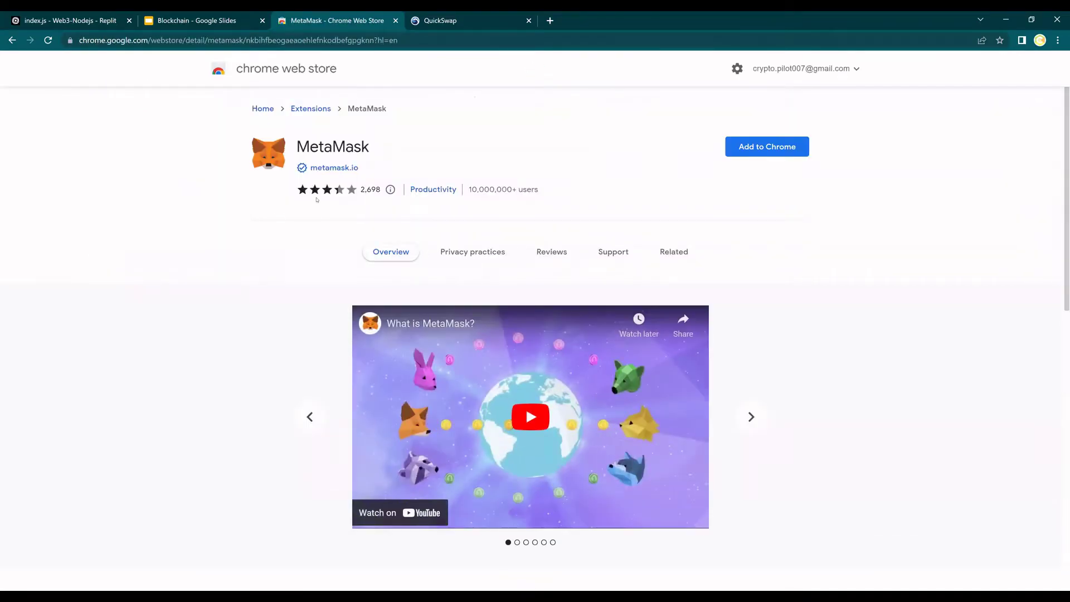
# Add the MetaMask extension to Chrome and approve the installation
pyautogui.click(767, 147)
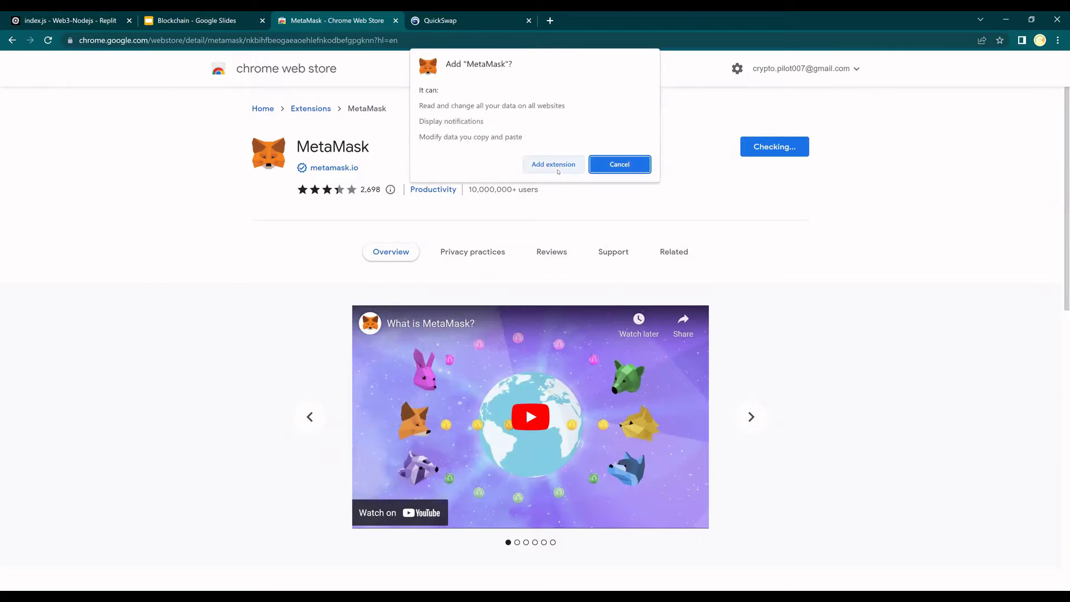
pyautogui.click(557, 166)
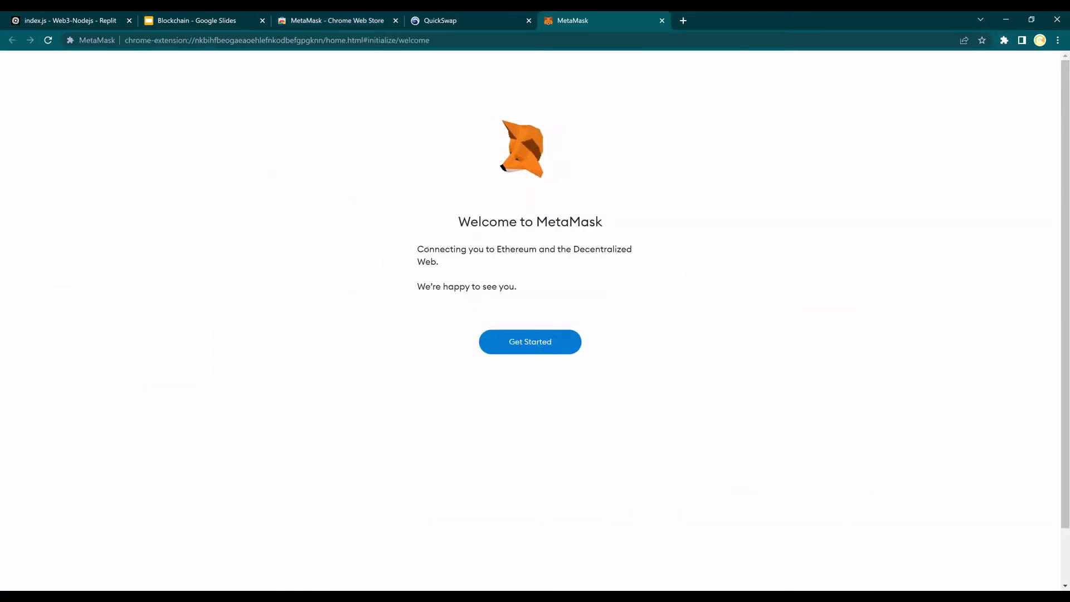
# Get started with MetaMask setup and agree to share anonymous usage data
pyautogui.moveTo(427, 249); pyautogui.dragTo(639, 287)
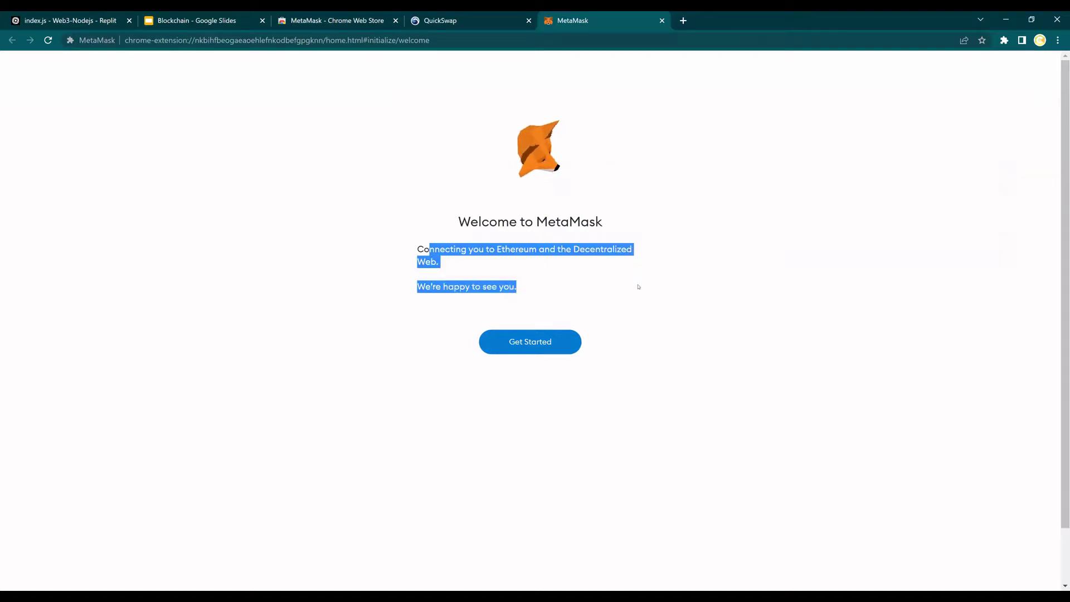
pyautogui.click(549, 342)
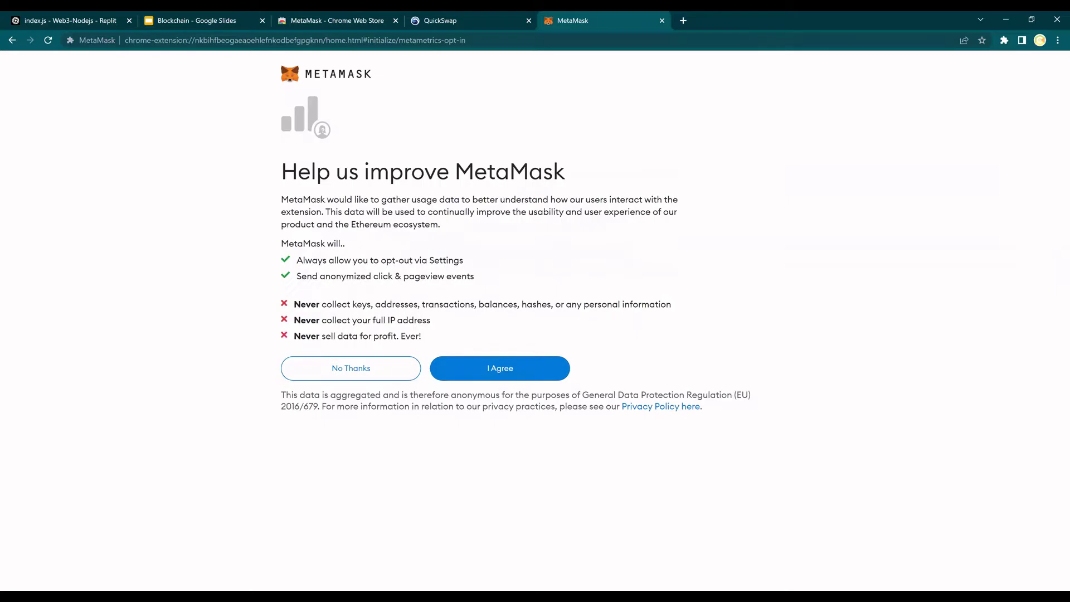
pyautogui.moveTo(281, 171); pyautogui.dragTo(565, 172)
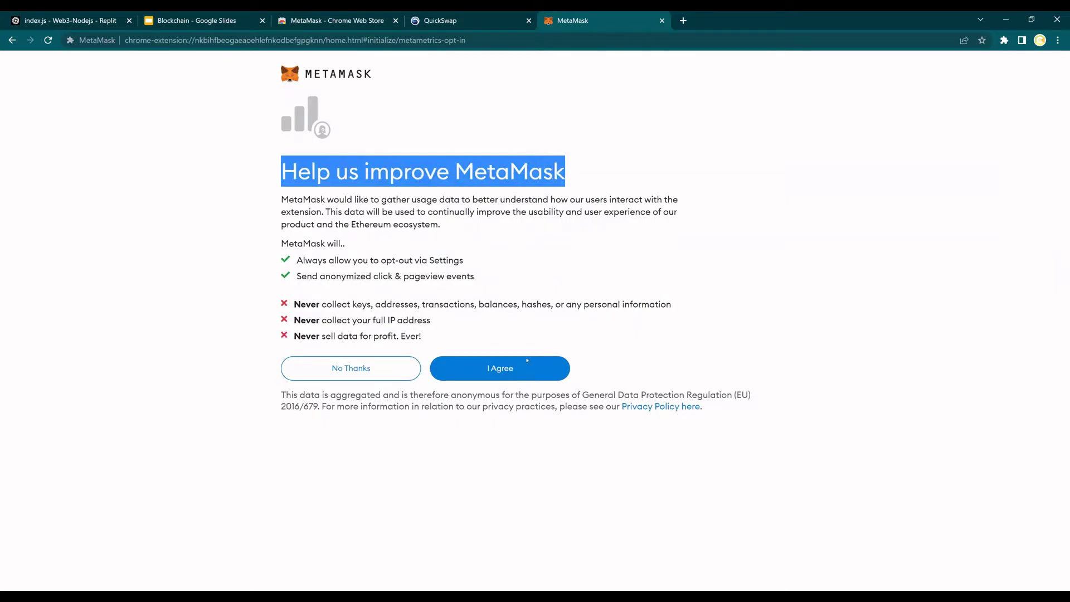
pyautogui.click(515, 375)
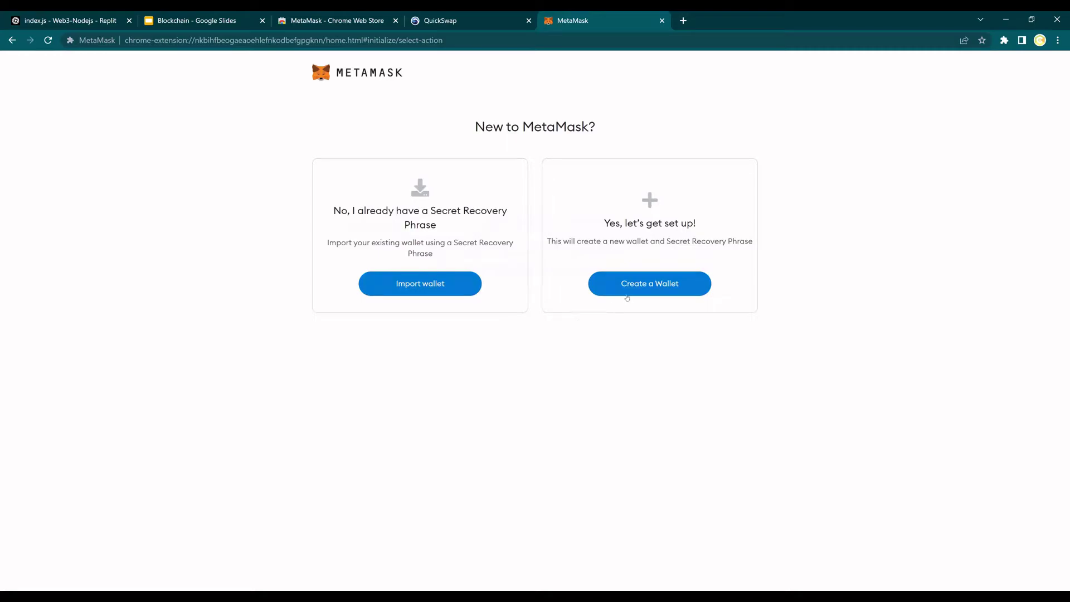
# Create a new wallet with a password, accept the terms of use and confirm creation
pyautogui.click(642, 289)
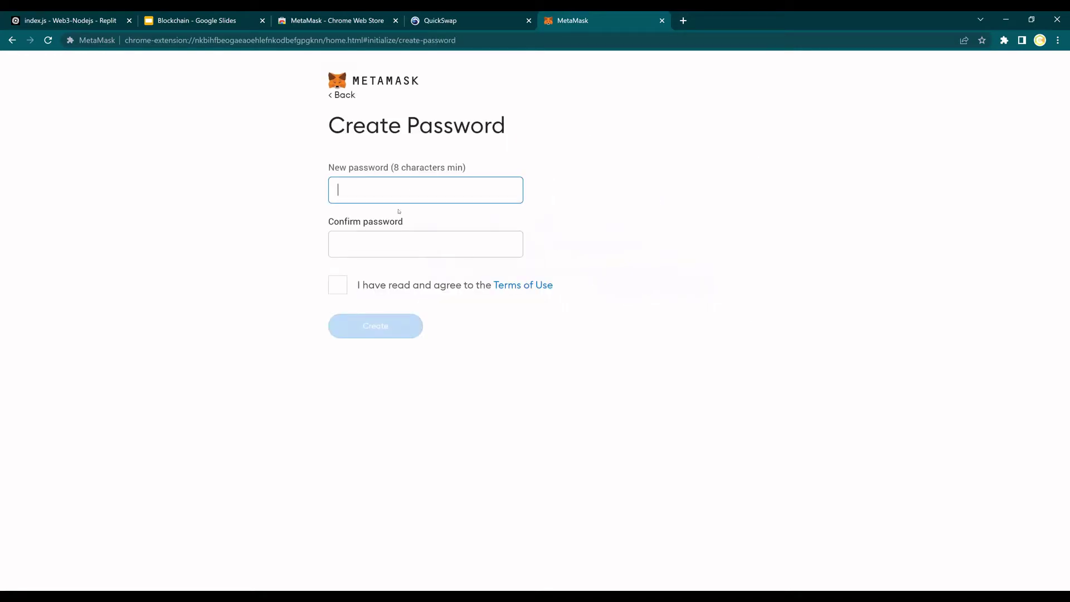
pyautogui.write('•••••')
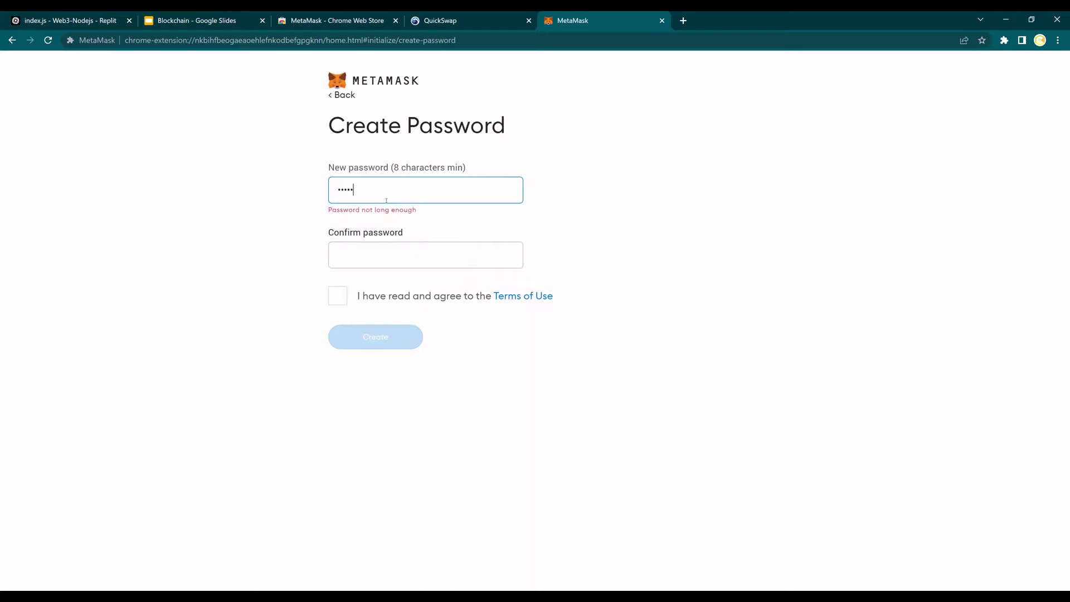
pyautogui.write('••••')
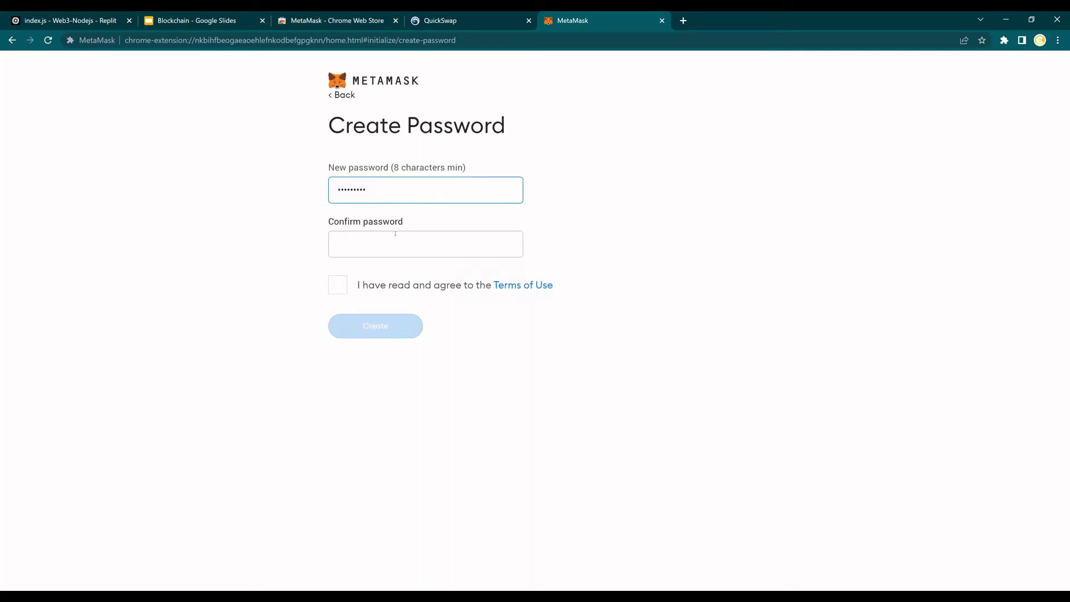
pyautogui.click(395, 233)
pyautogui.write('•••••••••')
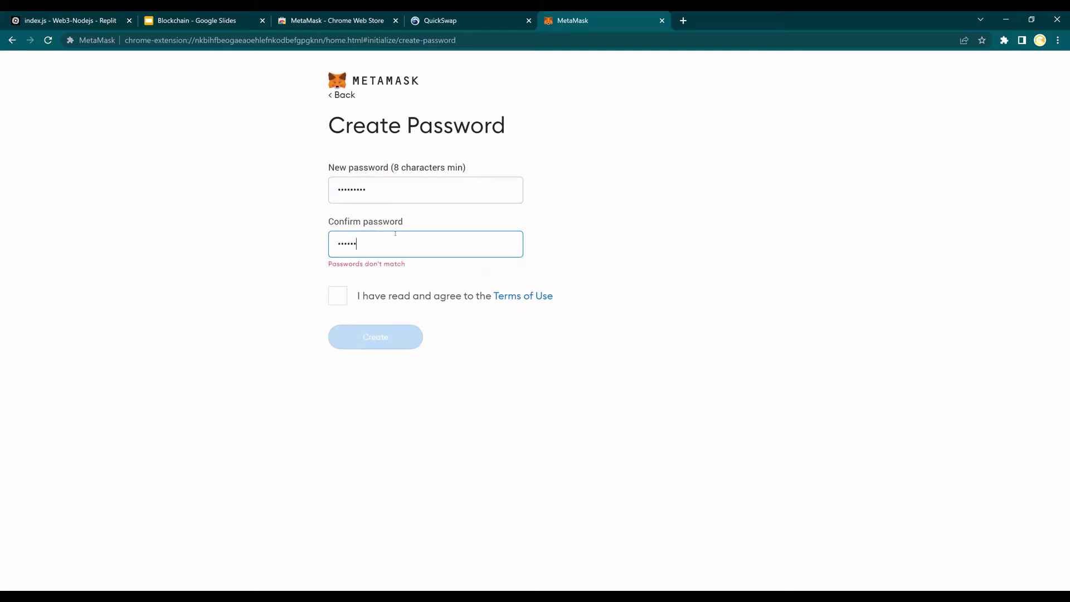
pyautogui.click(331, 282)
pyautogui.click(385, 327)
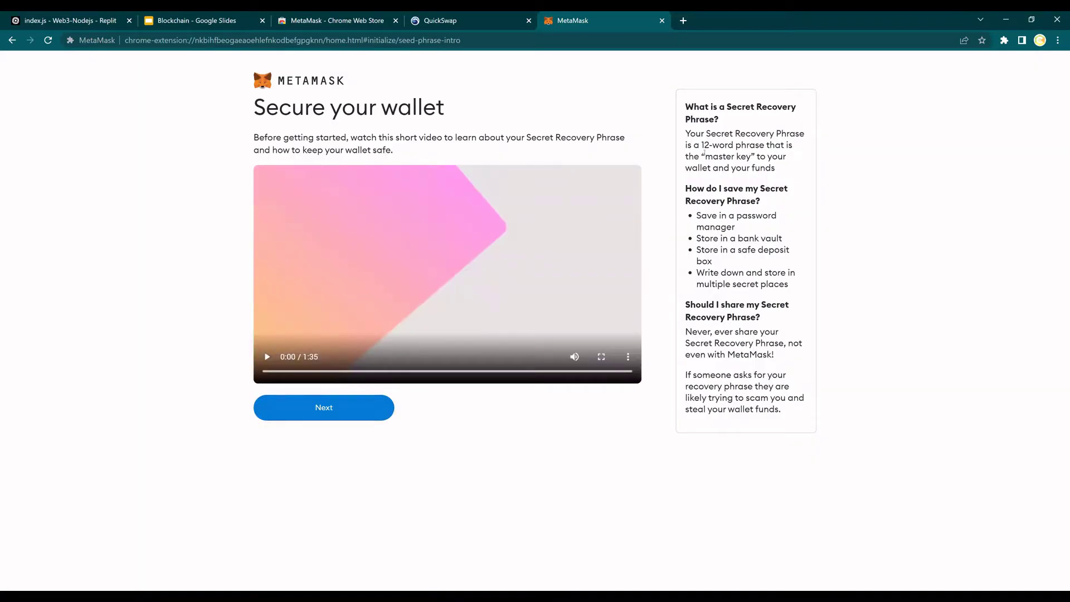
# Read the recovery phrase explanation, continue, and choose Remind me later to skip the backup
pyautogui.moveTo(692, 104); pyautogui.dragTo(739, 126)
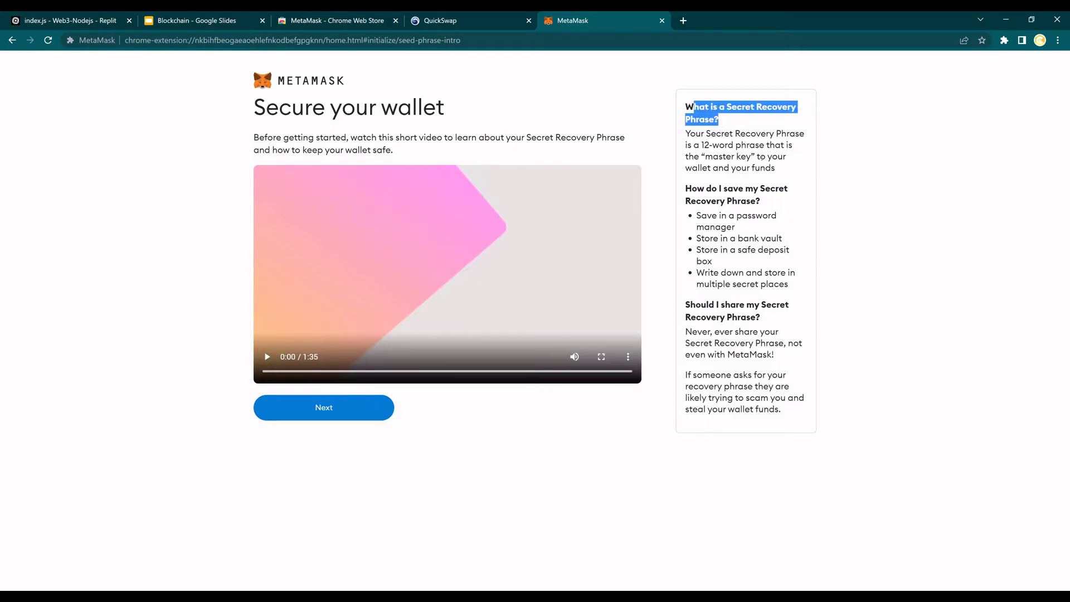
pyautogui.click(775, 167)
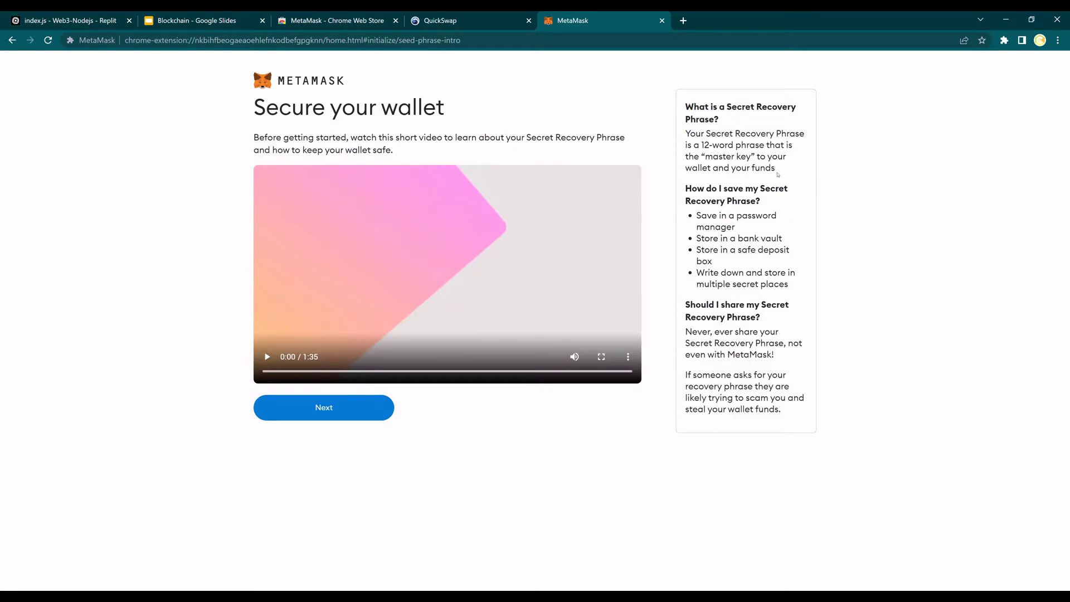
pyautogui.moveTo(777, 173); pyautogui.dragTo(685, 105)
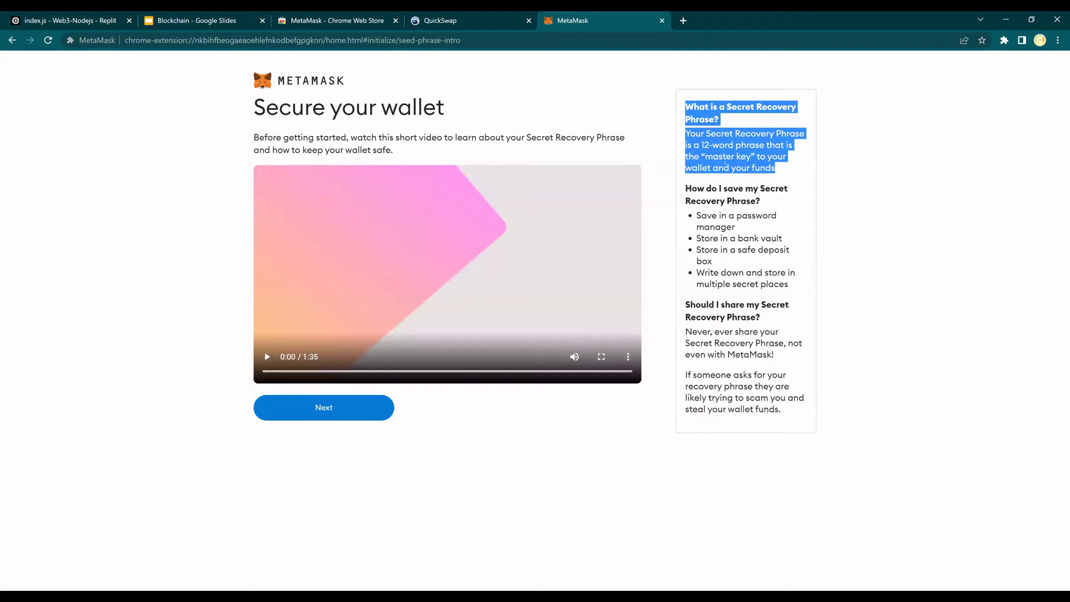
pyautogui.click(725, 190)
pyautogui.click(373, 407)
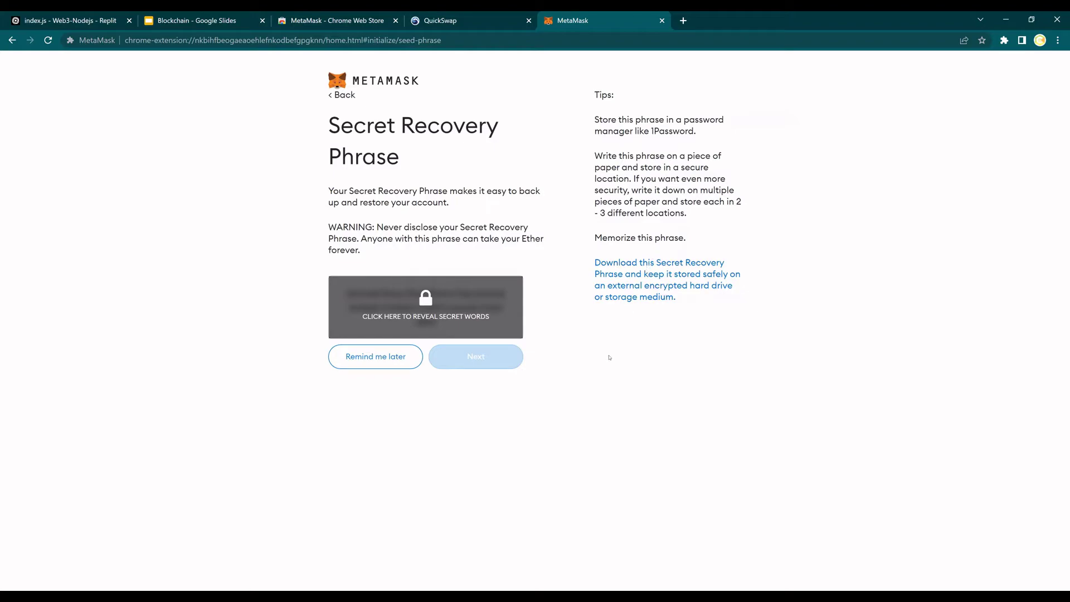
pyautogui.click(380, 364)
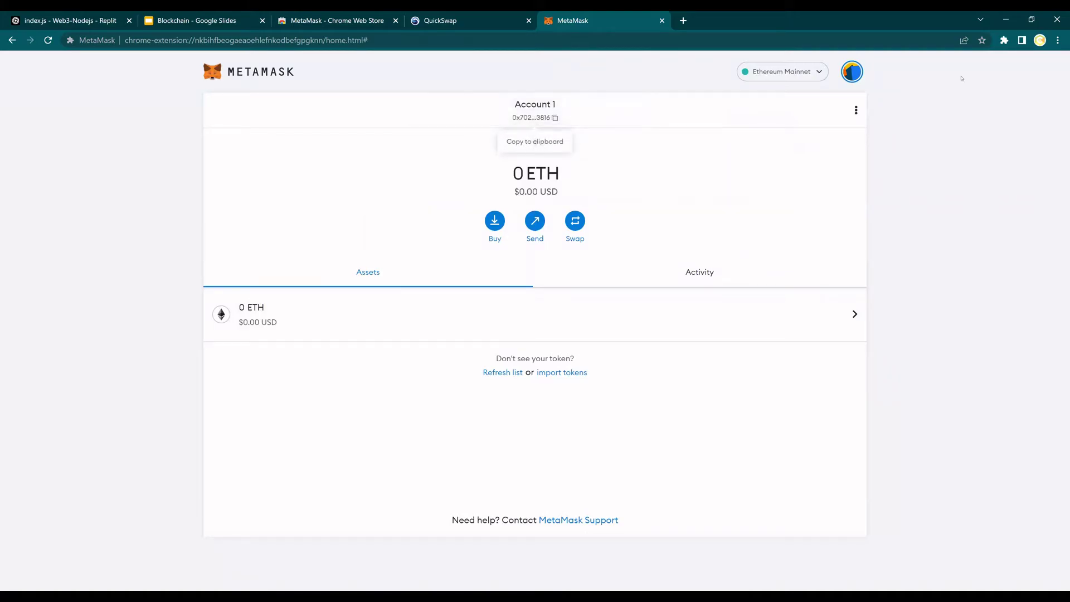
# Copy the account address, check the accounts list, and reach the test-network setting from the network dropdown
pyautogui.click(857, 110)
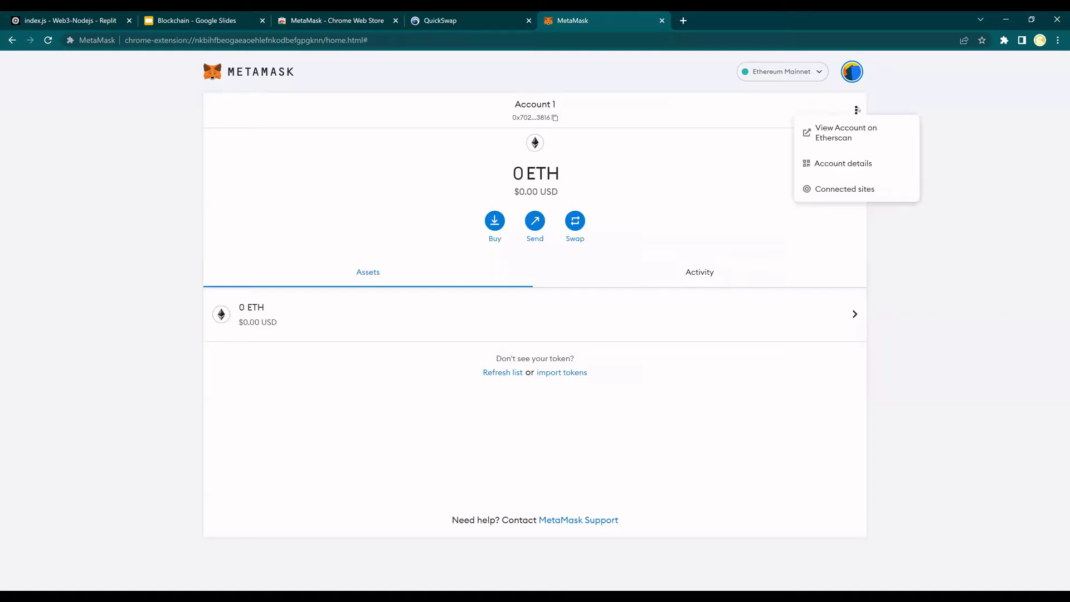
pyautogui.click(531, 118)
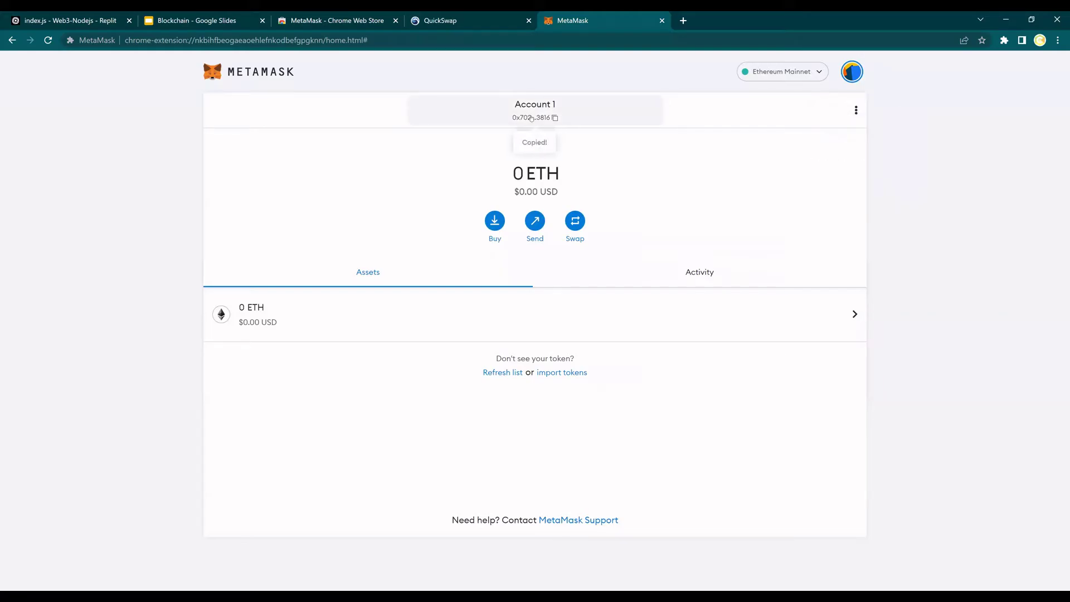
pyautogui.click(851, 71)
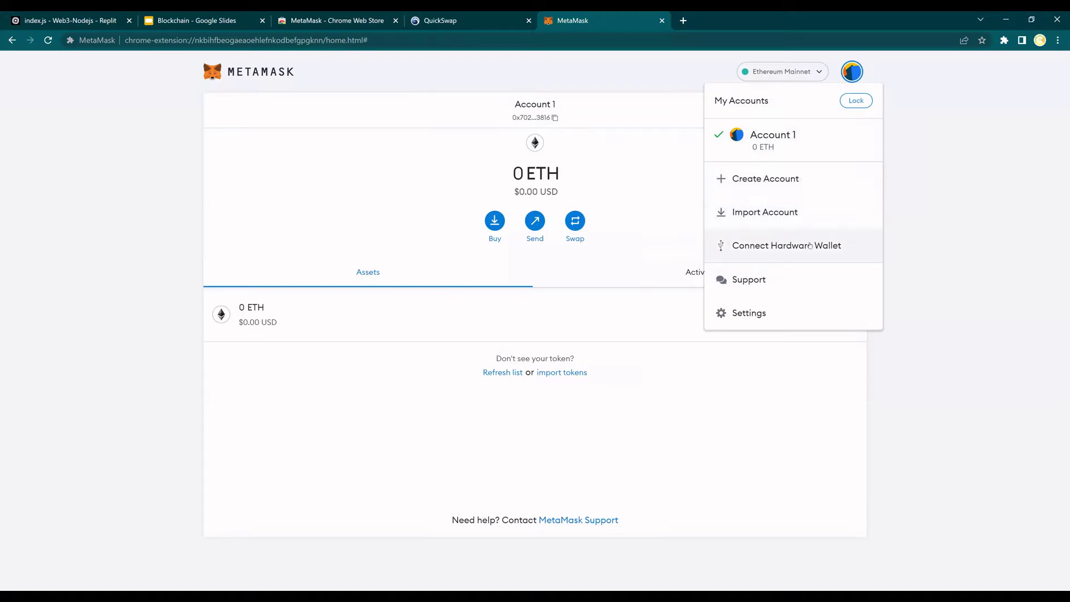
pyautogui.click(919, 139)
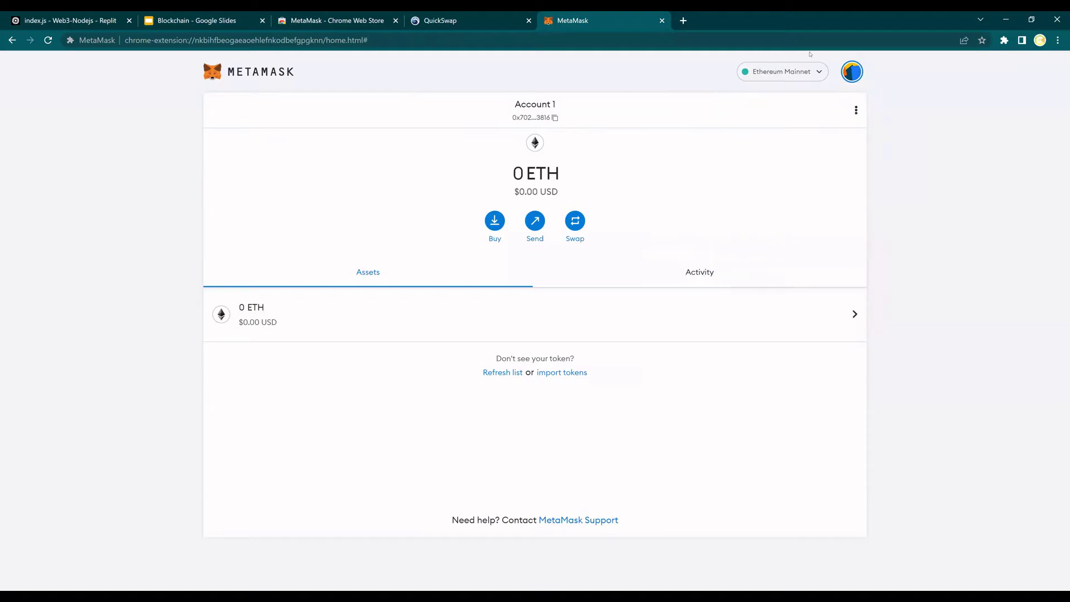
pyautogui.click(815, 75)
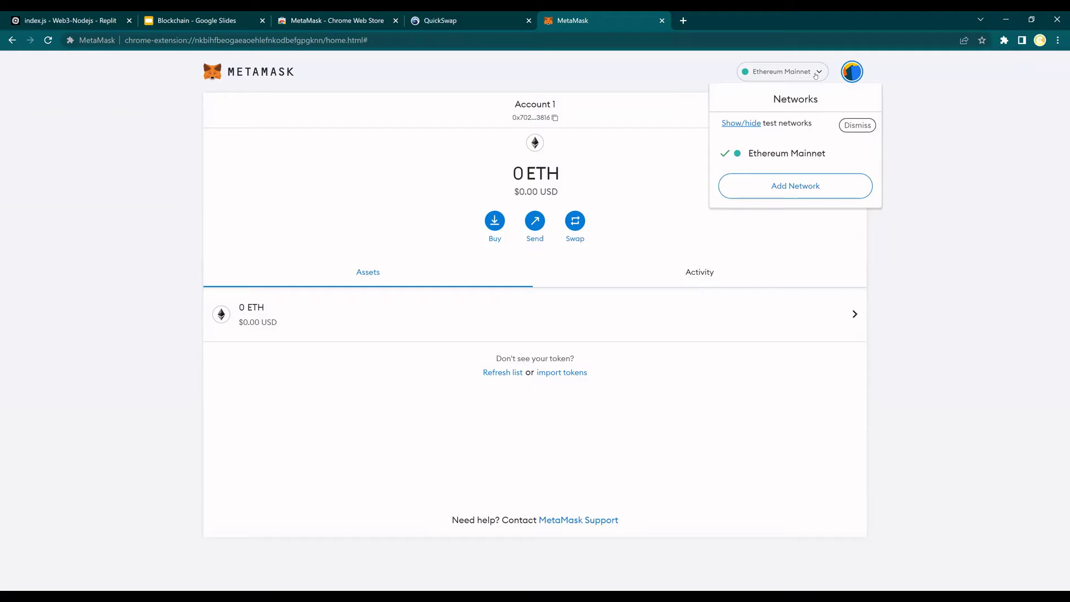
pyautogui.click(740, 123)
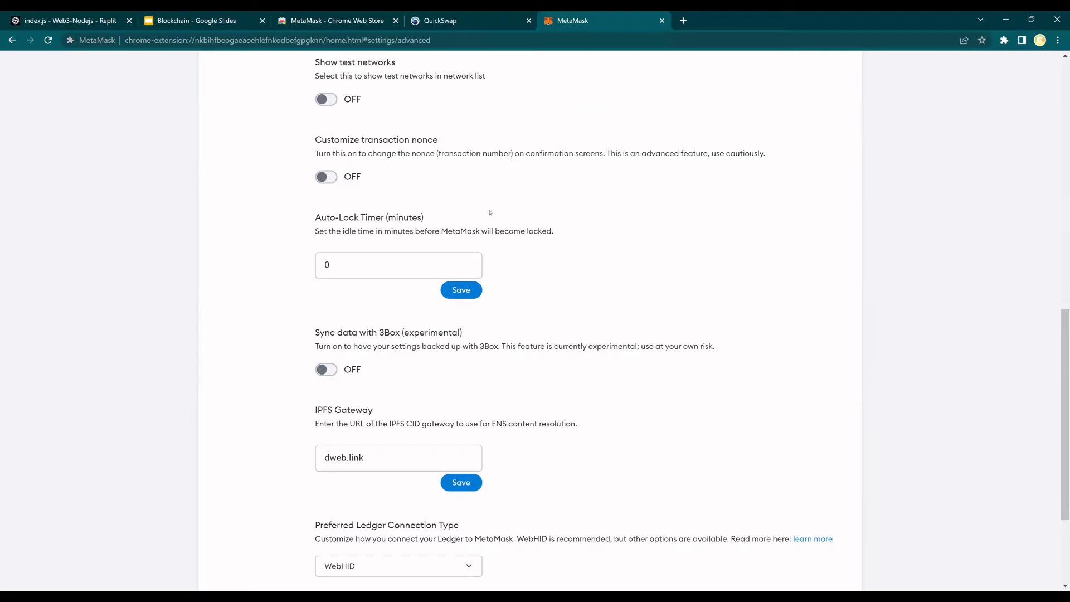
# Turn Show test networks ON in MetaMask's Advanced settings
pyautogui.scroll(2, 490, 212)
pyautogui.click(330, 213)
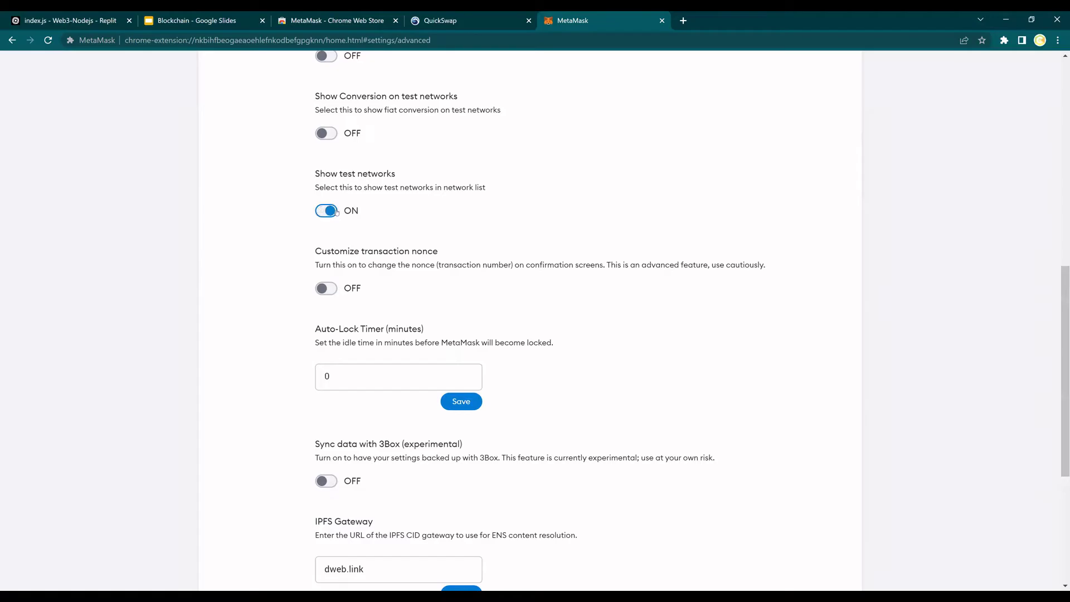
pyautogui.scroll(1, 618, 242)
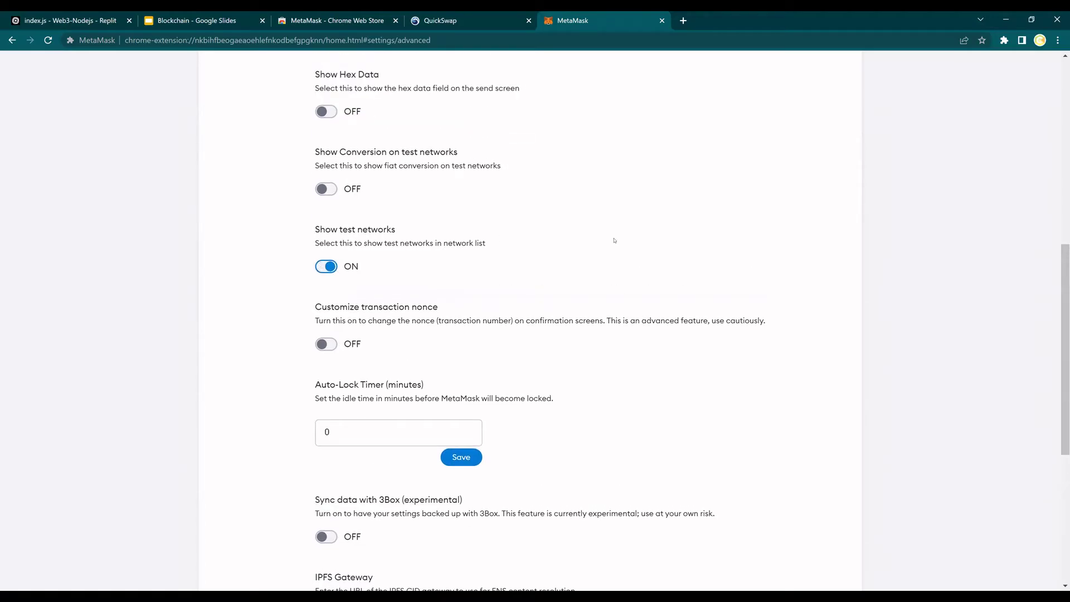
pyautogui.scroll(8, 615, 241)
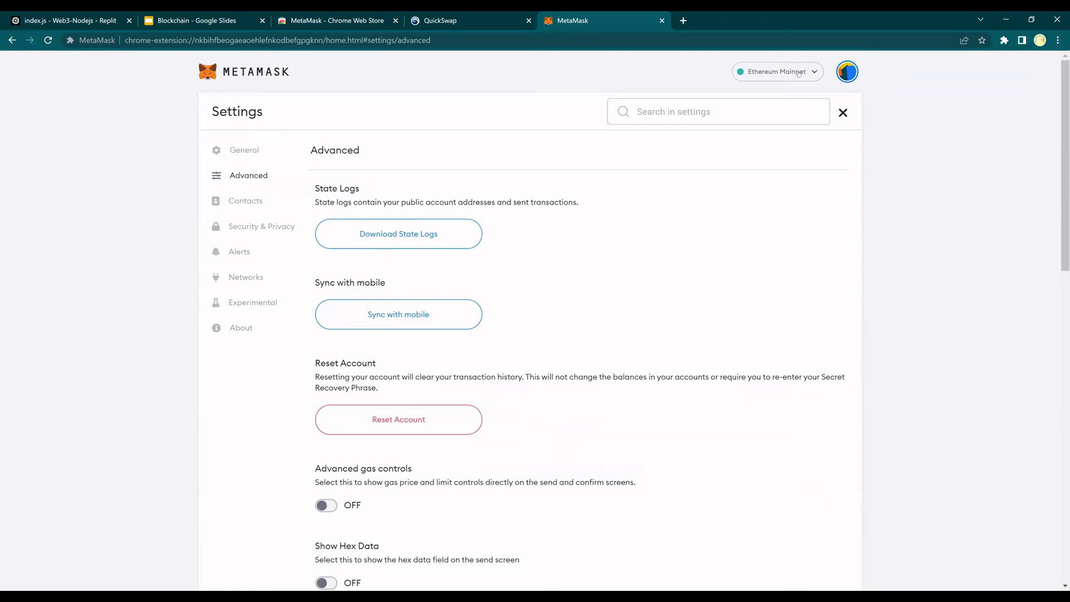
# Pin MetaMask to the browser toolbar and confirm Ropsten, Kovan, Rinkeby and Goerli appear in the network list
pyautogui.click(1004, 41)
pyautogui.click(977, 110)
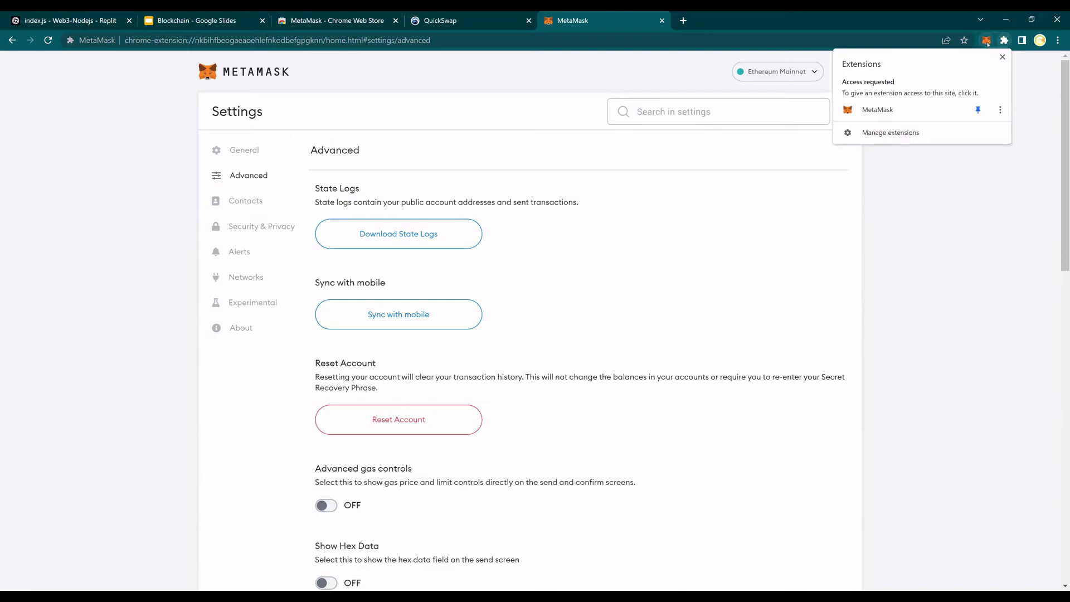
pyautogui.click(934, 190)
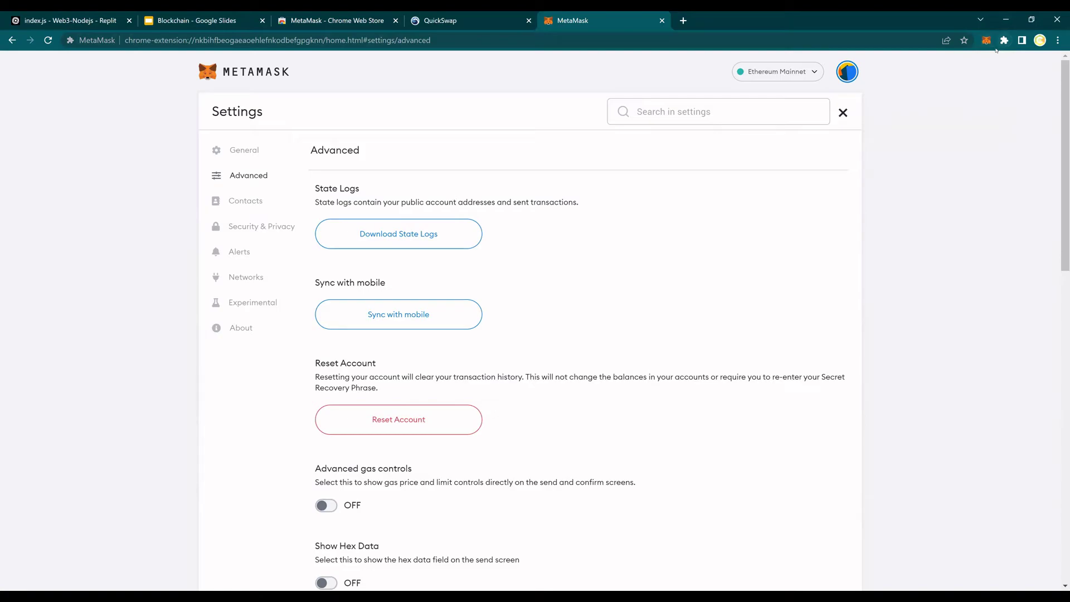
pyautogui.click(814, 72)
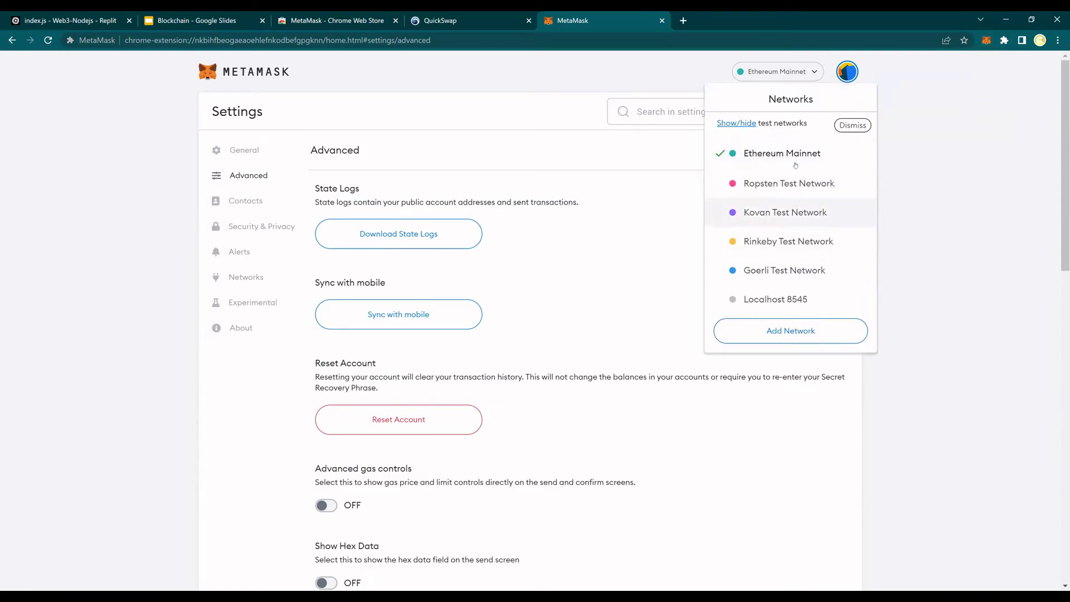
pyautogui.click(851, 76)
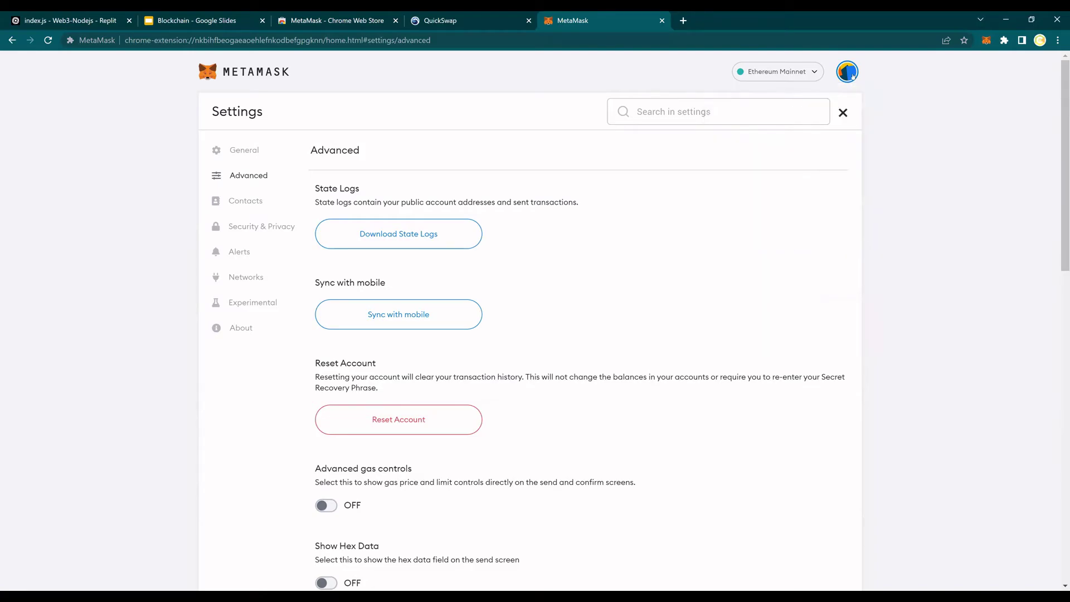
# Return to Account 1's home page and look over its USD balance
pyautogui.click(252, 71)
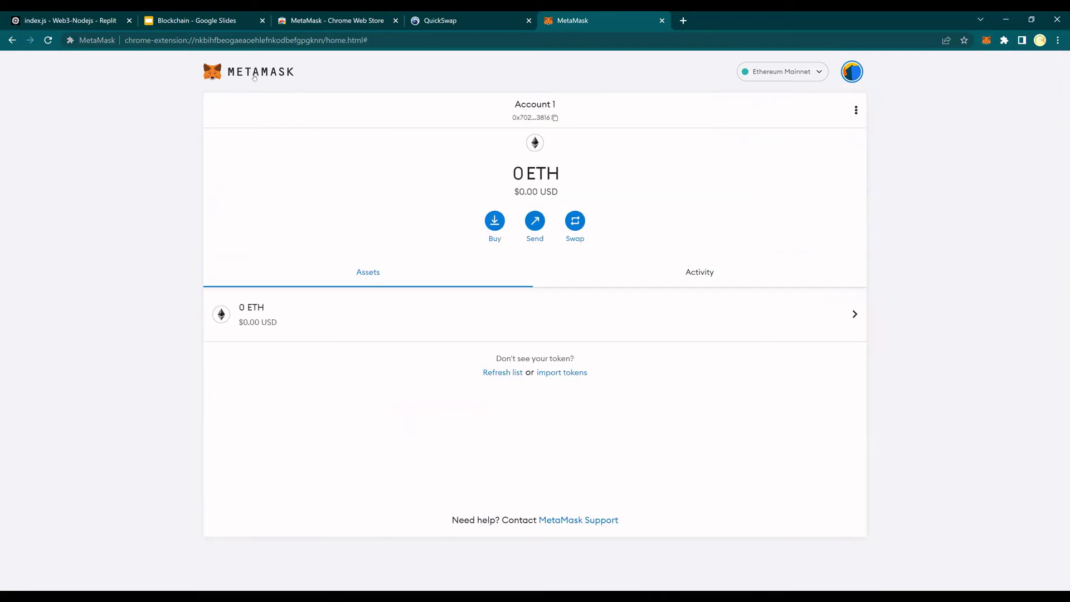
pyautogui.moveTo(525, 191); pyautogui.dragTo(557, 191)
pyautogui.click(557, 191)
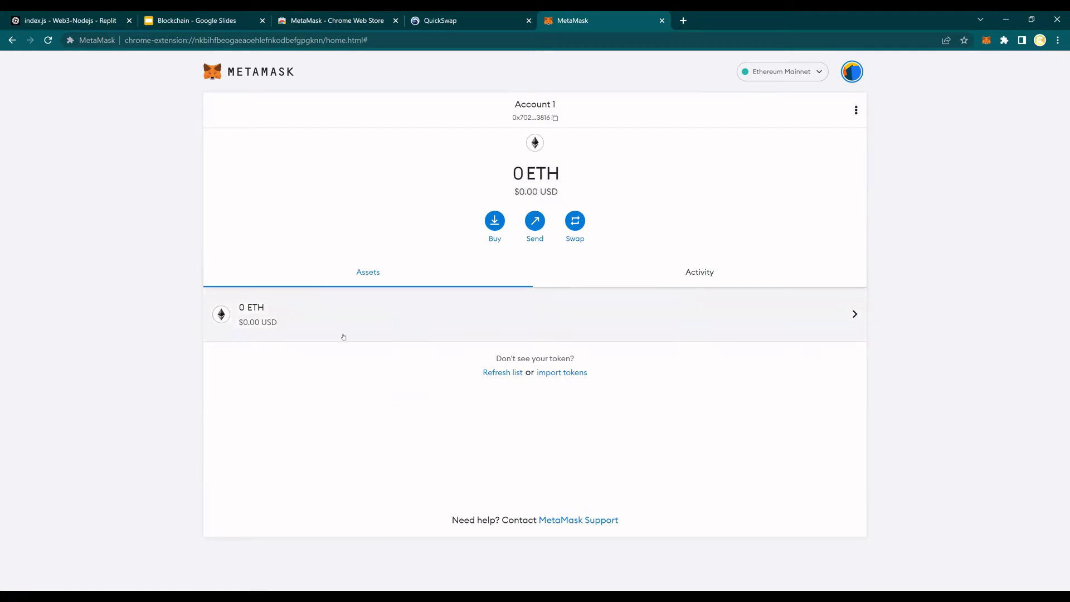
# Import the Matic Network Token by searching 'matic' in the token import search
pyautogui.click(564, 374)
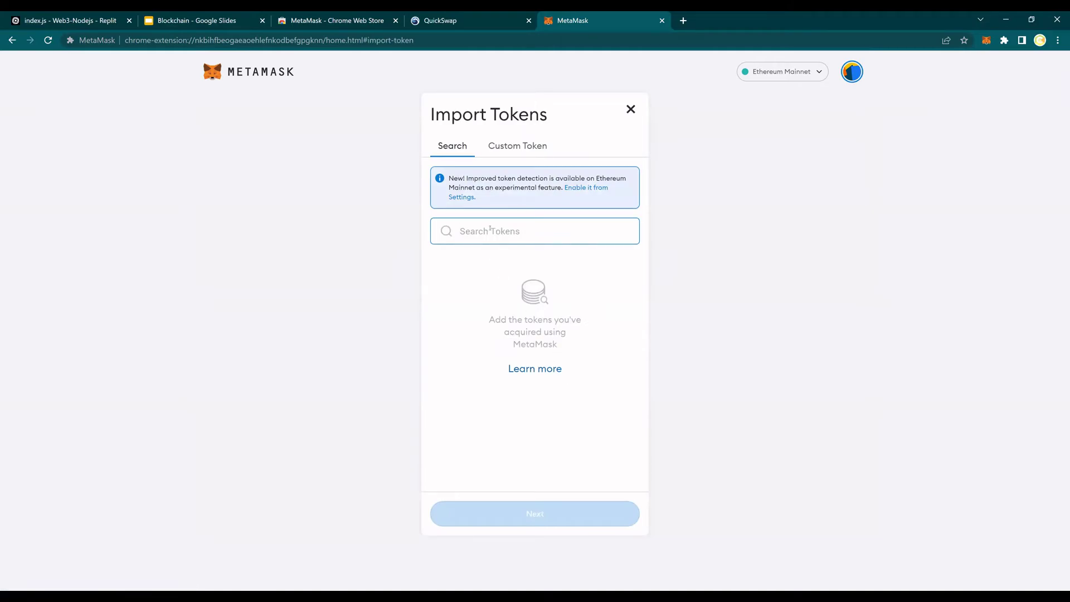
pyautogui.write('shi')
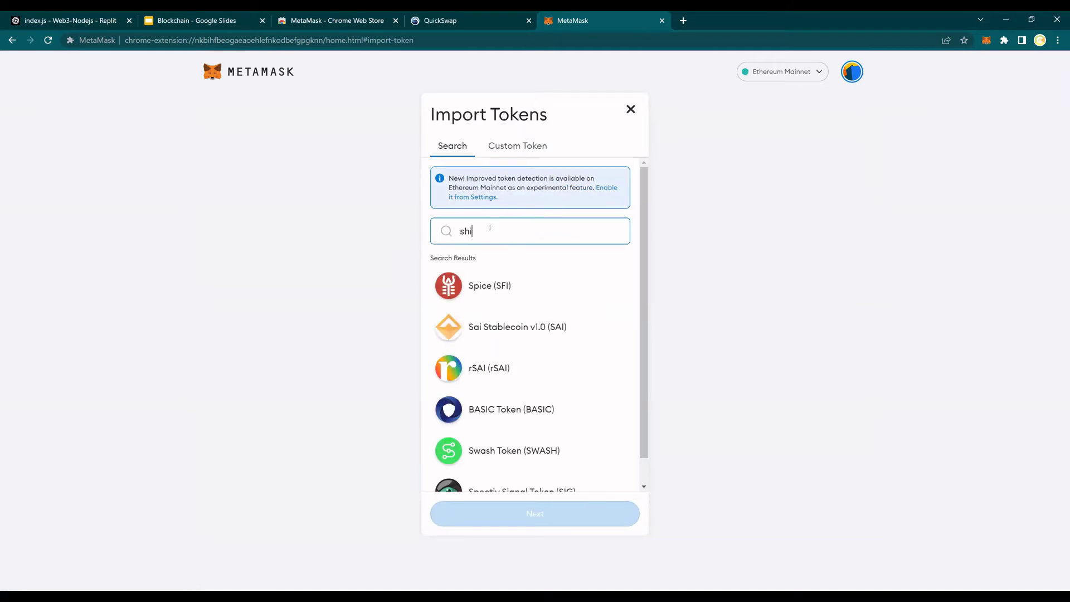
pyautogui.write('ba')
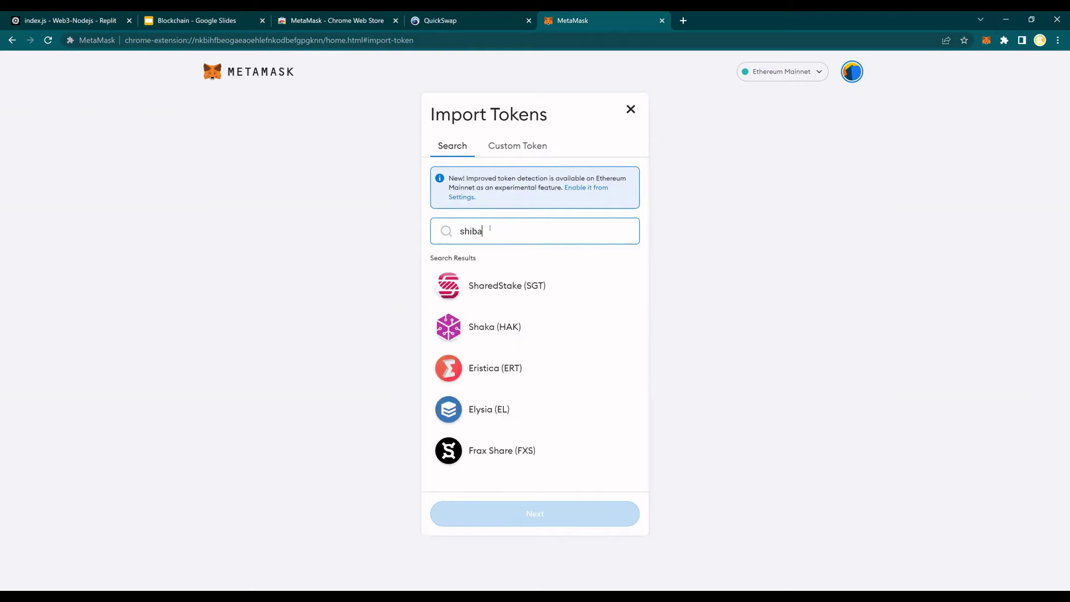
pyautogui.press('BackSpace')
pyautogui.press('BackSpace')
pyautogui.press('BackSpace')
pyautogui.press('BackSpace')
pyautogui.press('BackSpace')
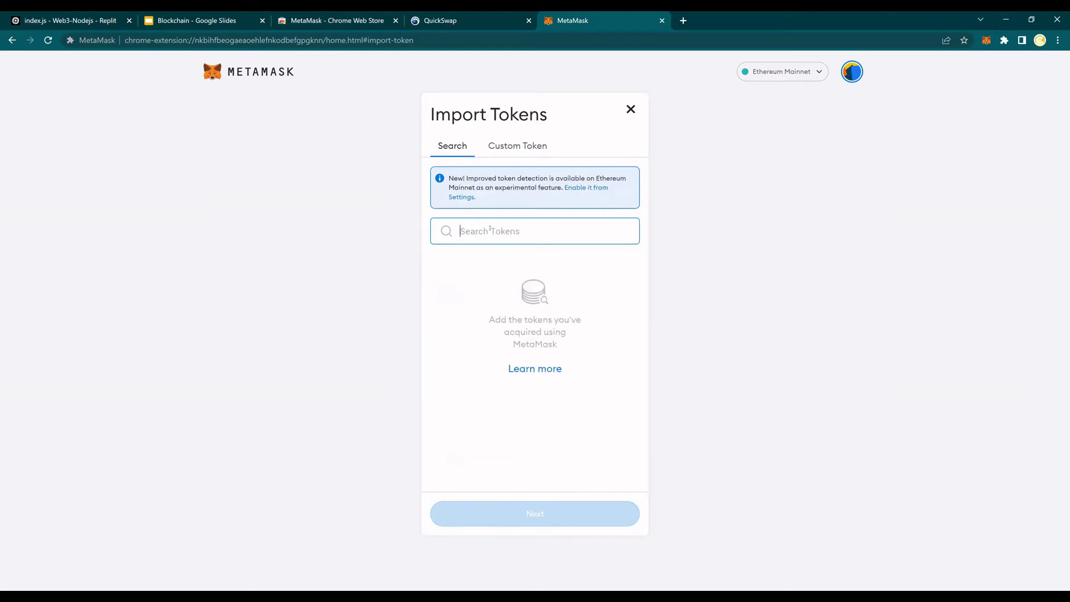
pyautogui.write('matic')
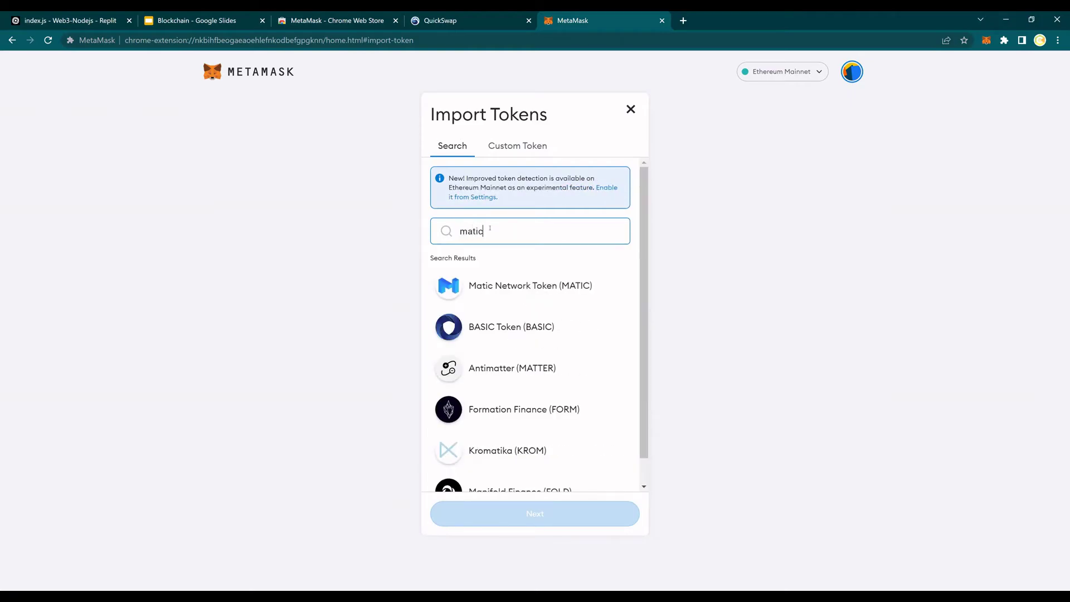
pyautogui.click(509, 287)
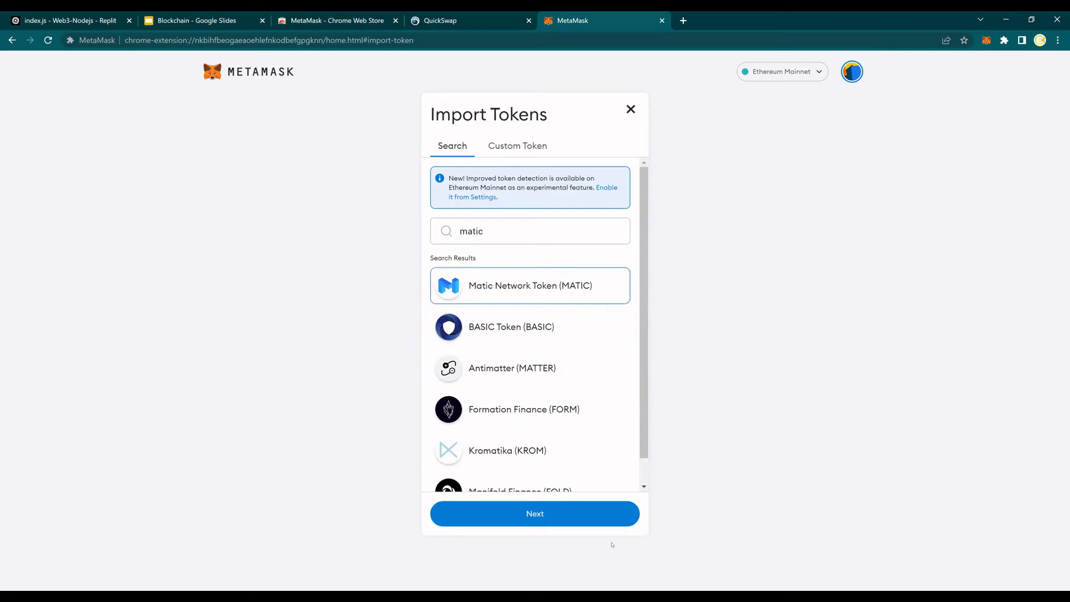
pyautogui.click(580, 522)
pyautogui.click(593, 510)
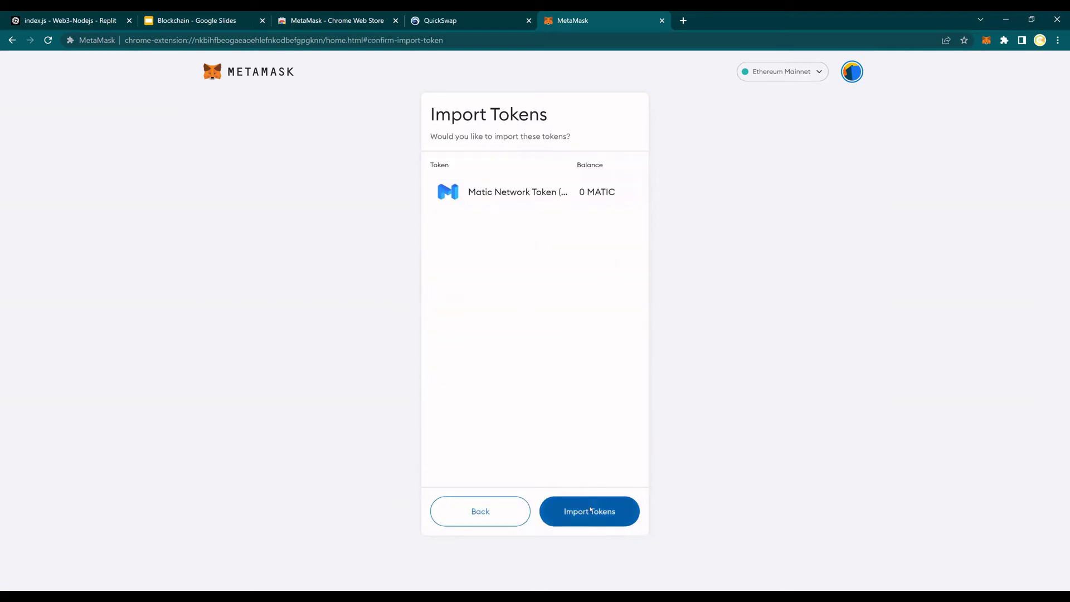
# Back on the account home, check the Activity list, then return to Assets showing 0 ETH and 0 MATIC
pyautogui.click(226, 111)
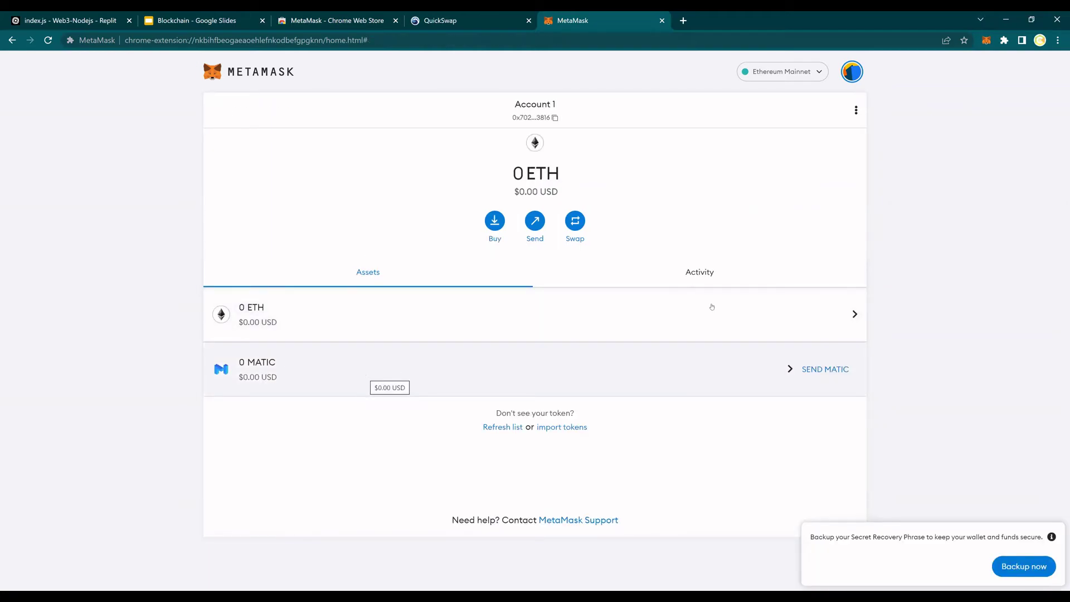
pyautogui.click(707, 277)
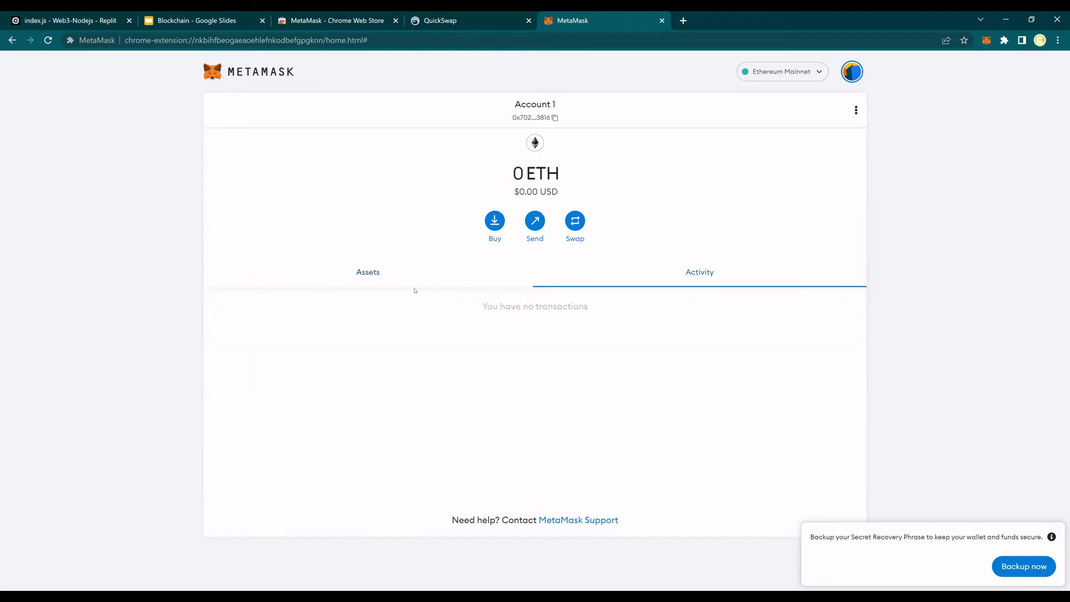
pyautogui.click(374, 279)
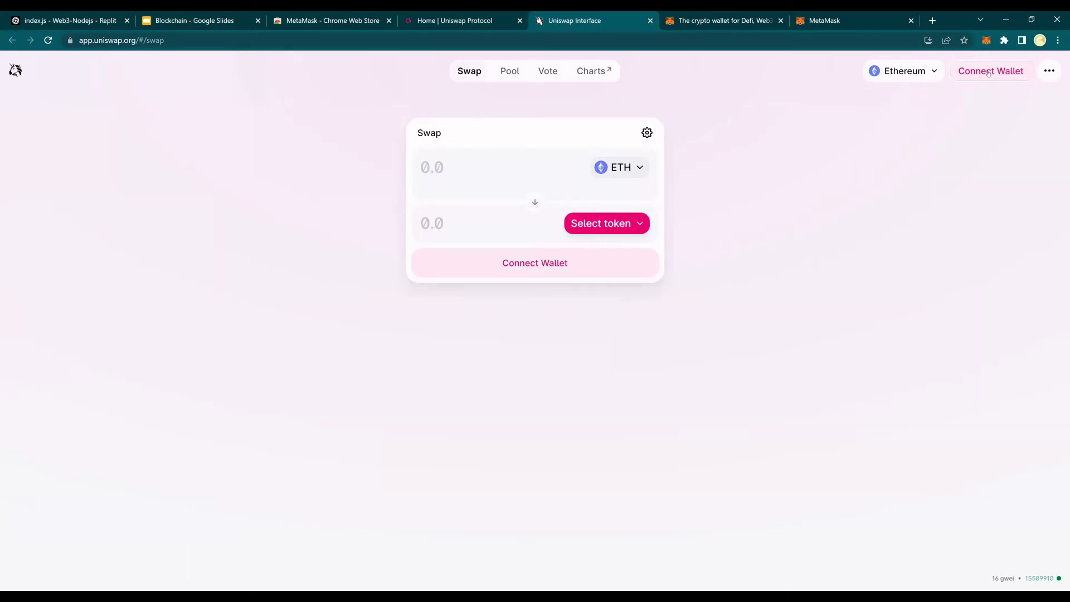
# Connect the MetaMask wallet to Uniswap so the Swap panel shows 0 ETH on Ethereum
pyautogui.moveTo(906, 72)
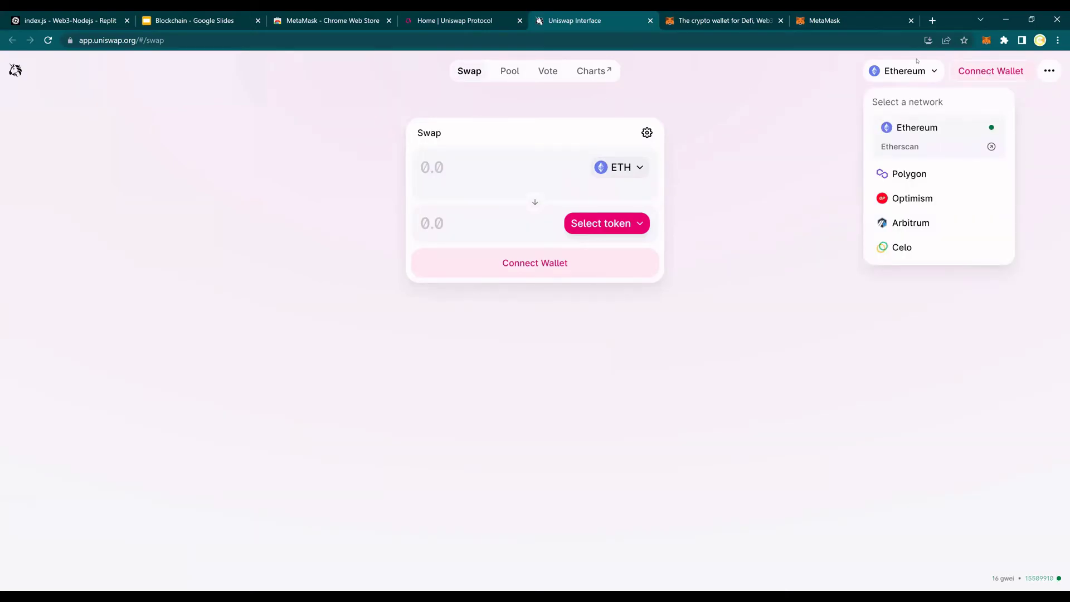
pyautogui.click(992, 69)
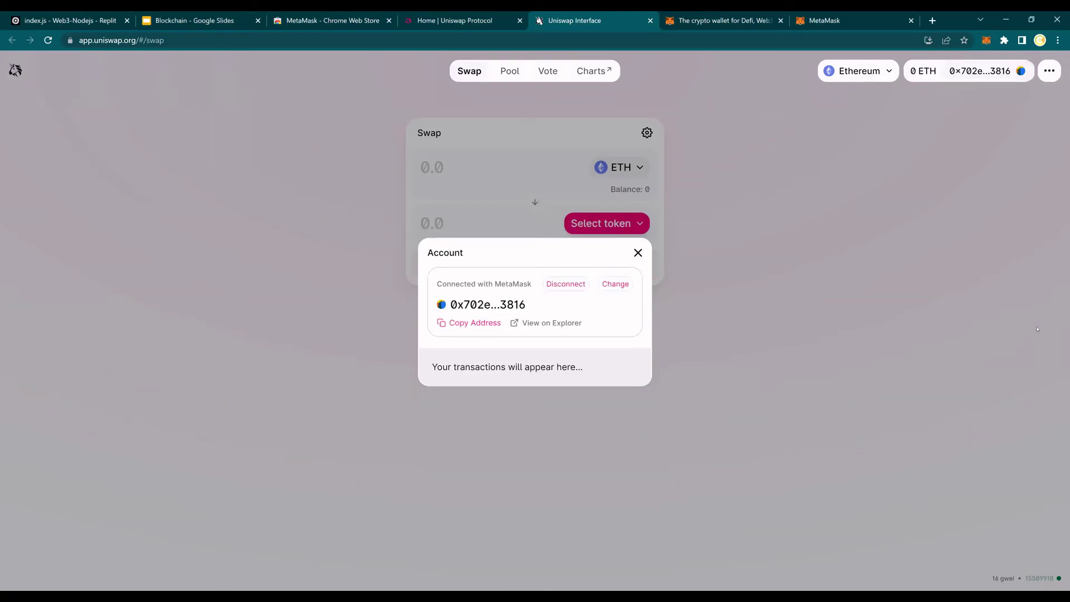
pyautogui.click(638, 252)
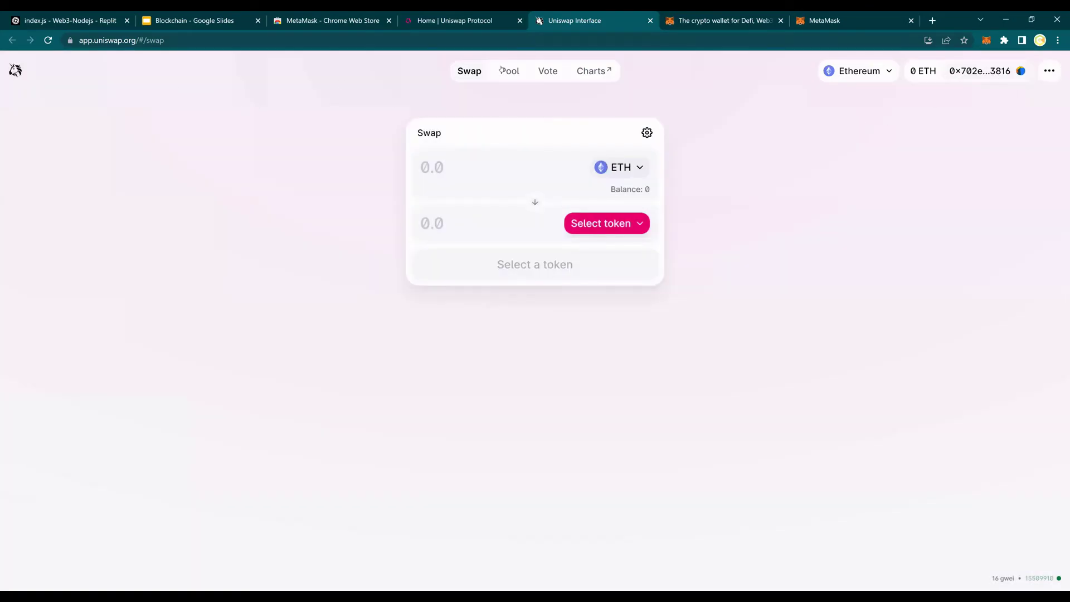
pyautogui.moveTo(874, 72)
# Copy Account 1's address from MetaMask account details and view it on Etherscan
pyautogui.click(822, 20)
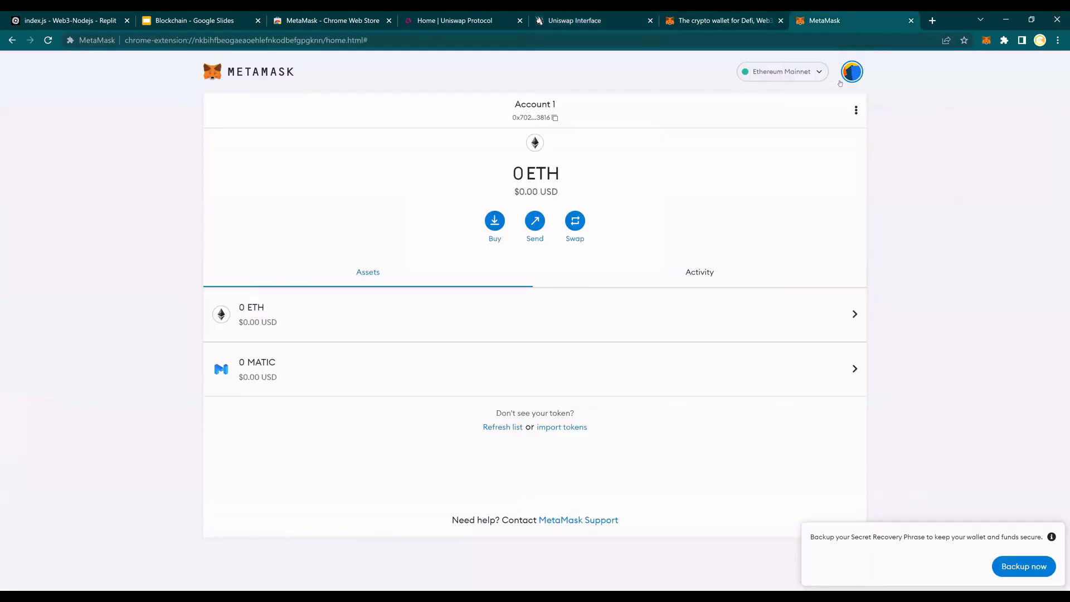
pyautogui.click(850, 74)
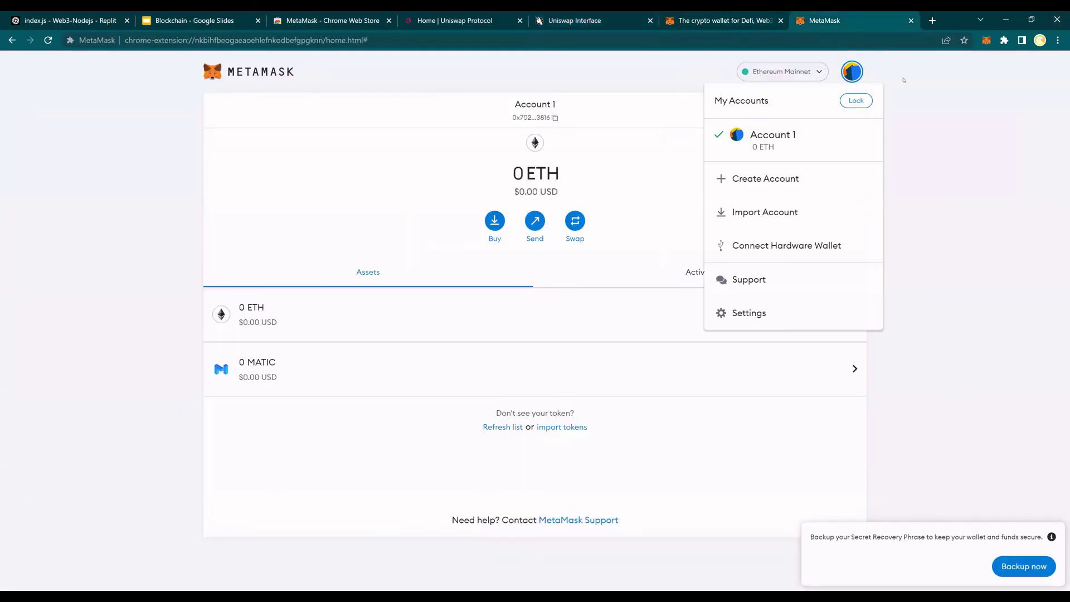
pyautogui.click(903, 80)
pyautogui.click(856, 110)
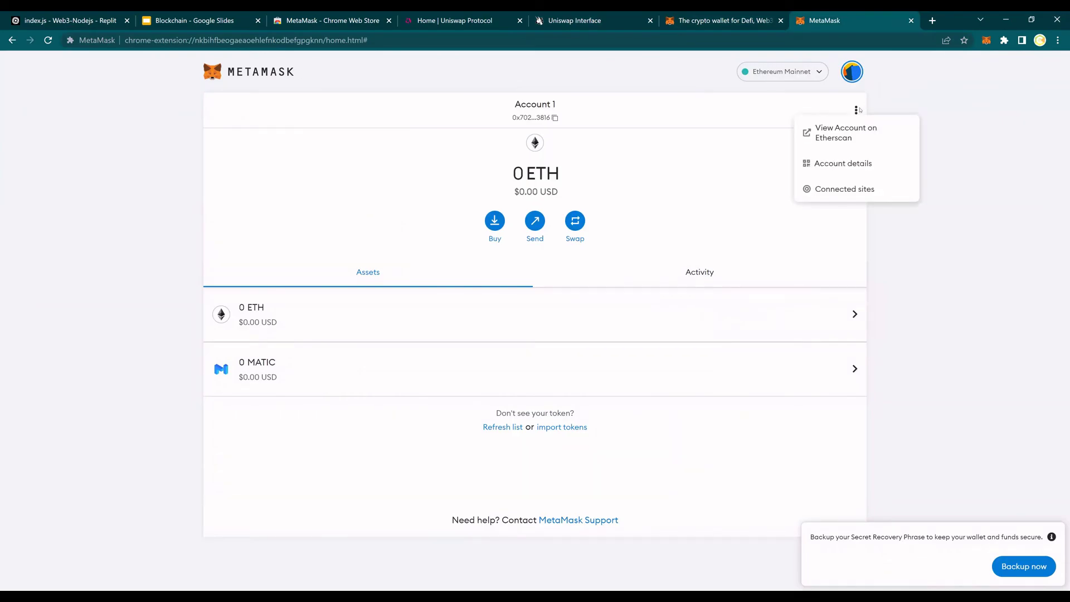
pyautogui.click(836, 162)
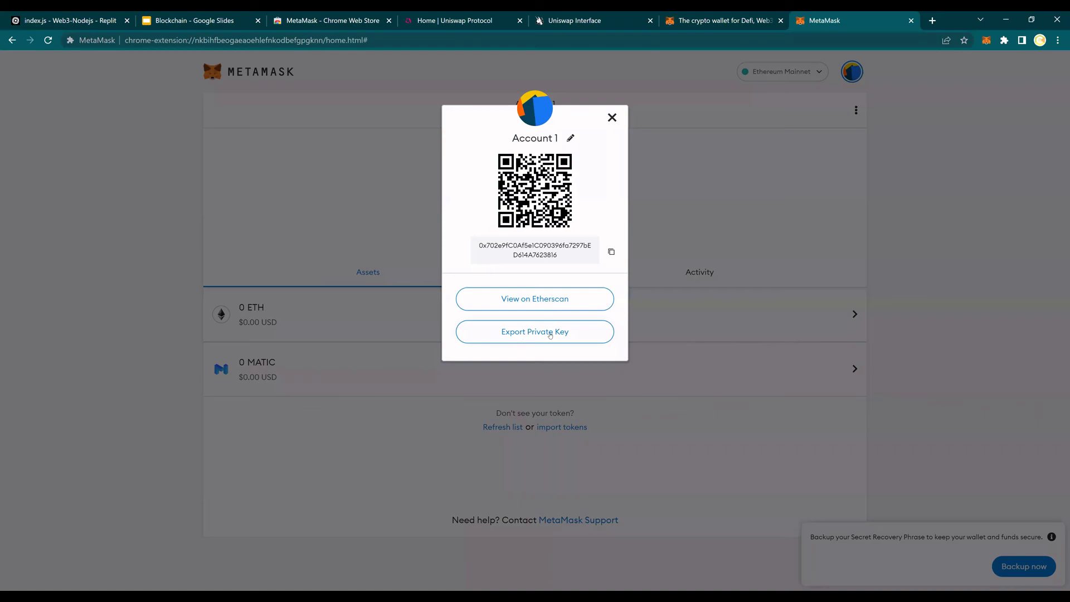
pyautogui.click(610, 252)
pyautogui.click(529, 300)
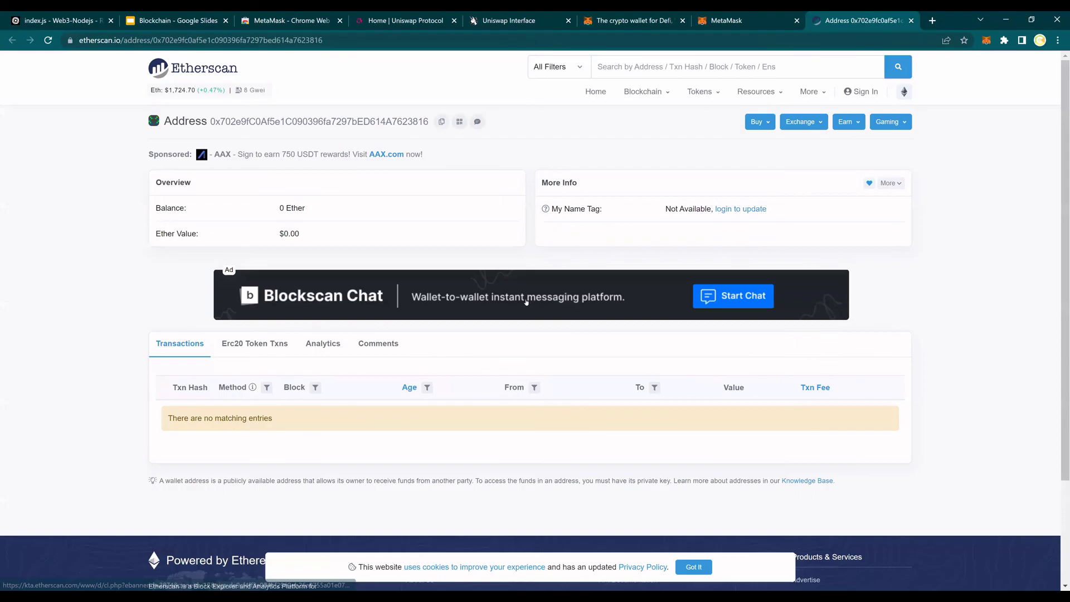